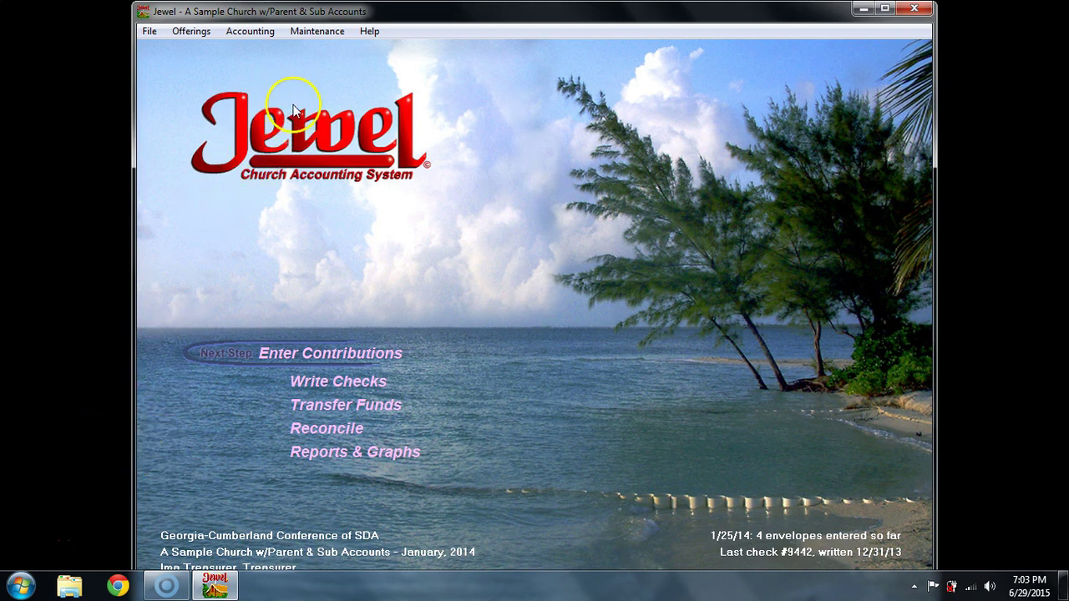
- Open the church properties and review the default account order for contributions
{"action": "left_click", "coordinate": [321, 32]}
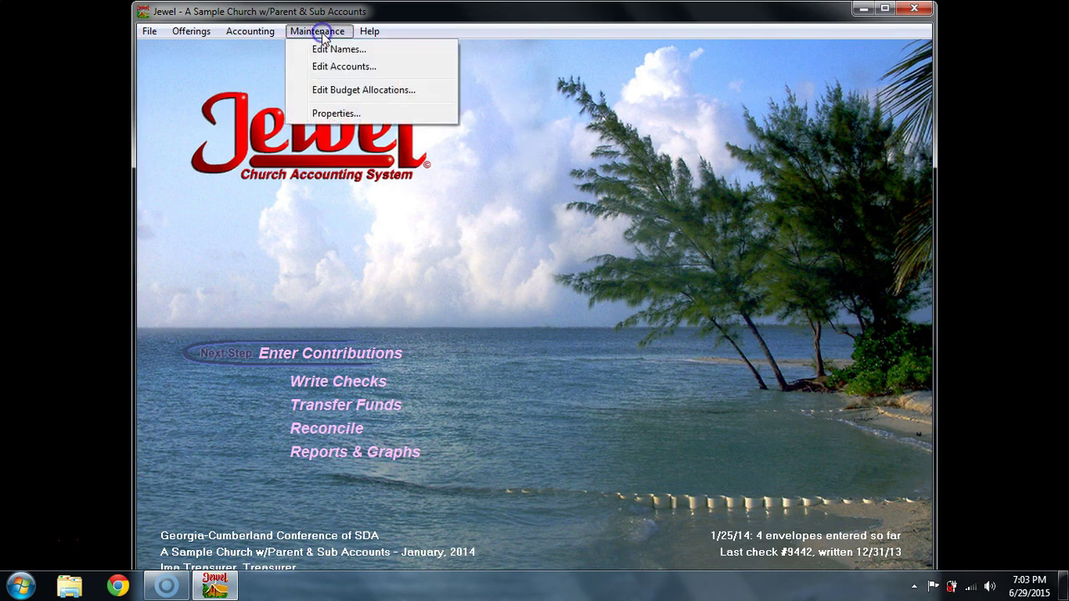
{"action": "left_click", "coordinate": [342, 114]}
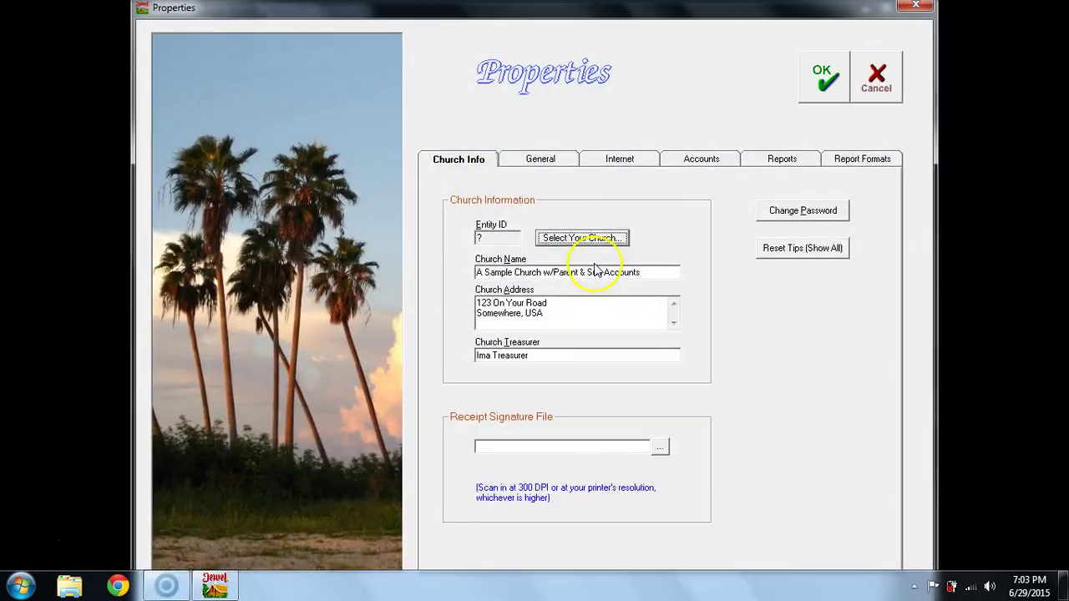
{"action": "left_click", "coordinate": [686, 161]}
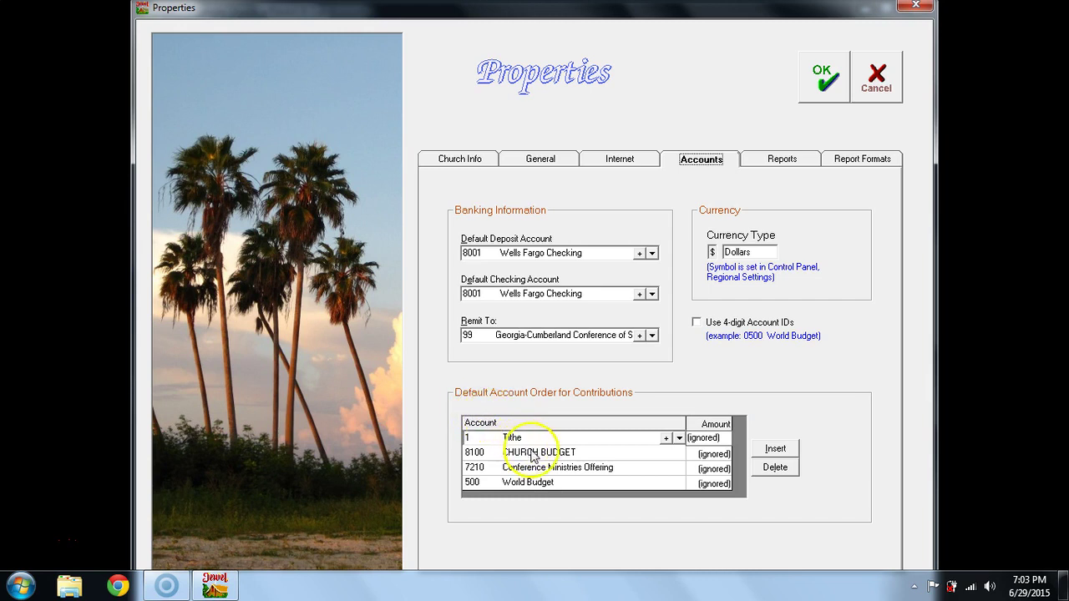
- Insert a blank line above World Budget in the default account order, delete that line, and accept the properties
{"action": "left_click", "coordinate": [611, 483]}
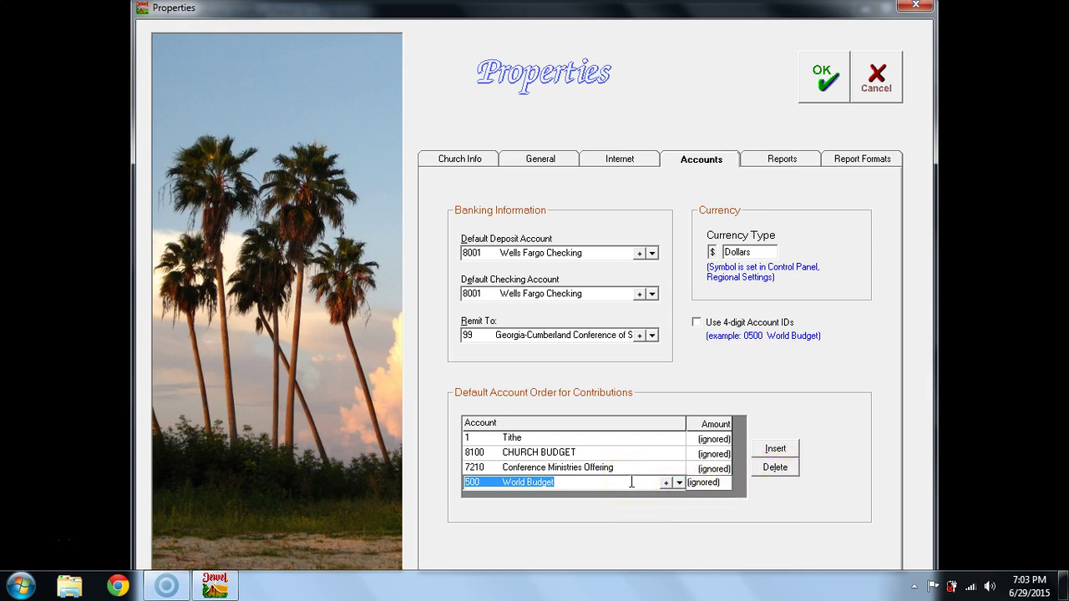
{"action": "left_click", "coordinate": [774, 449]}
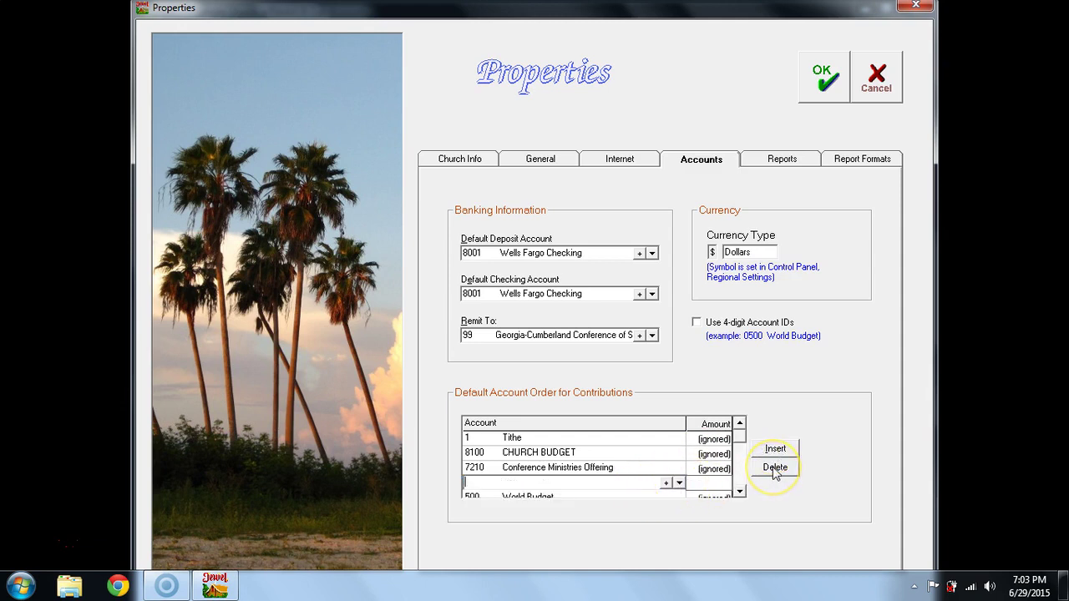
{"action": "left_click", "coordinate": [773, 468]}
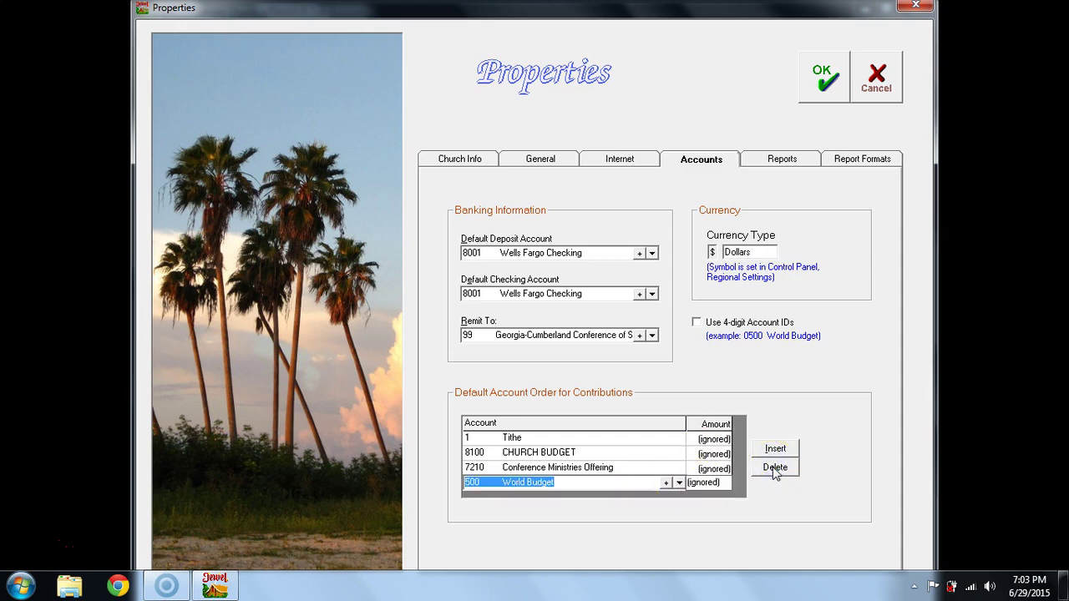
{"action": "left_click", "coordinate": [827, 83]}
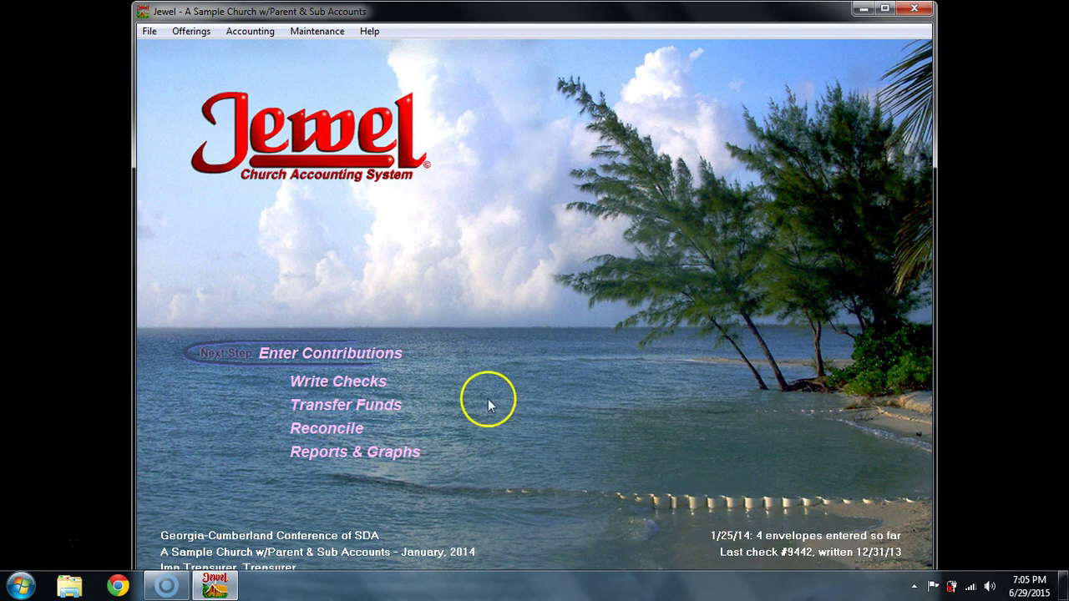
- Start a new contribution envelope for the donor Lamb's Offering with 123.00 in cash
{"action": "left_click", "coordinate": [357, 354]}
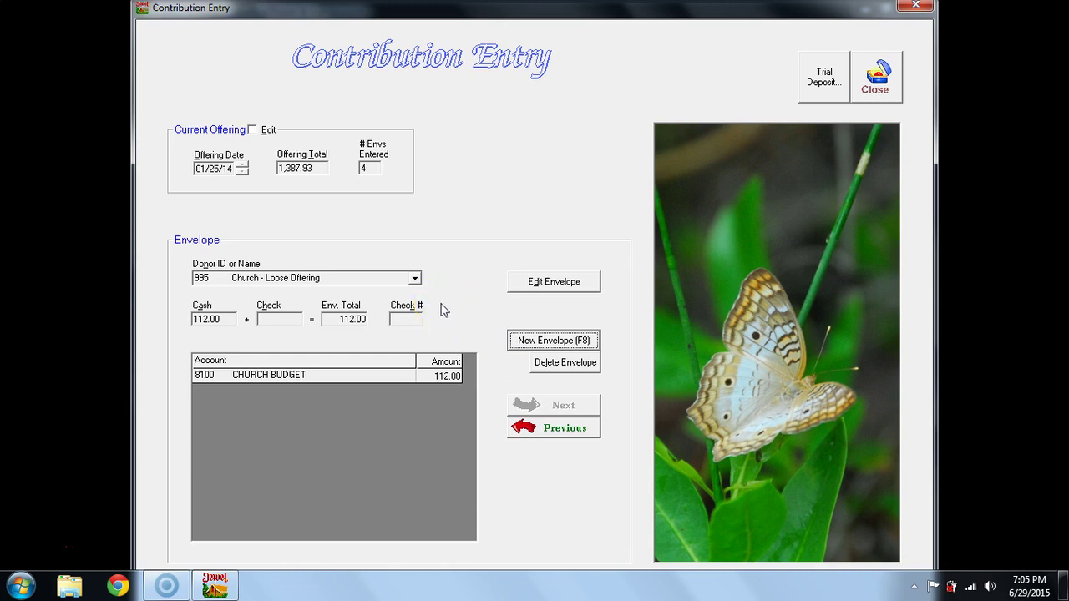
{"action": "key", "text": "F8"}
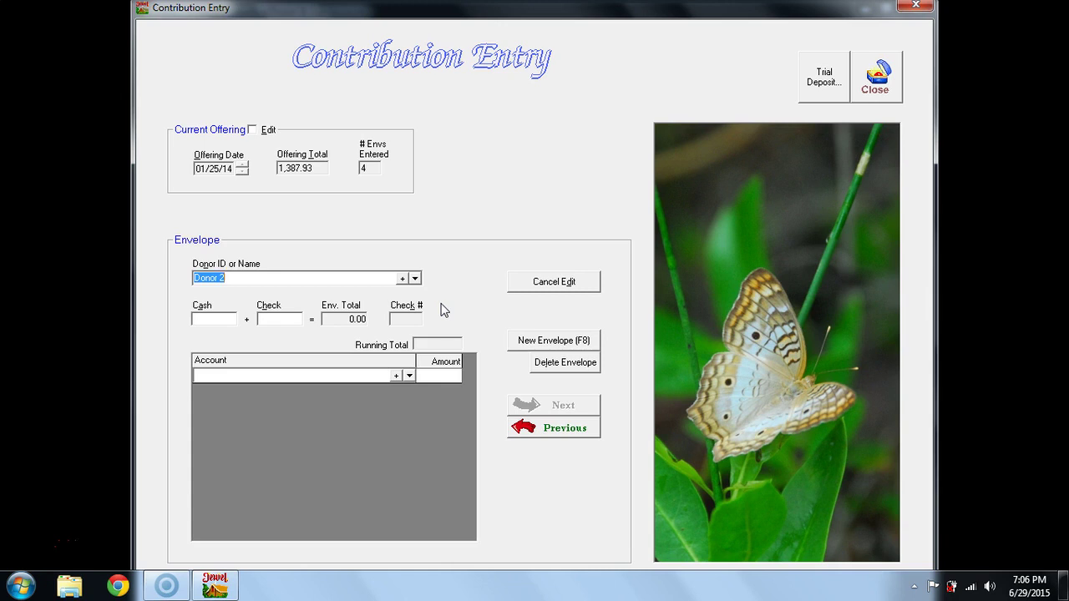
{"action": "type", "text": "Lamb's Offering"}
{"action": "key", "text": "Tab"}
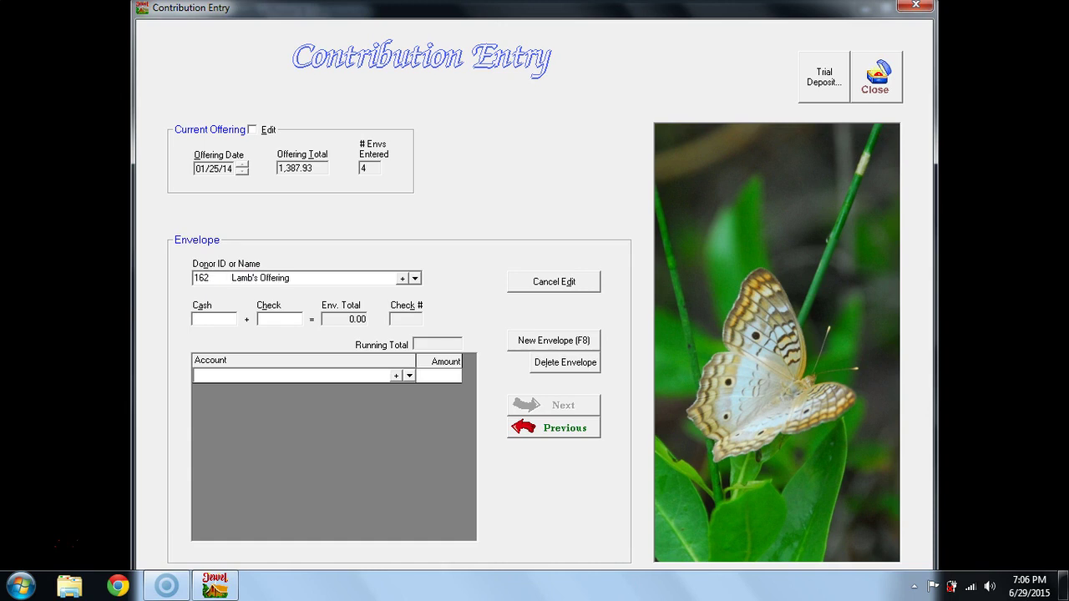
{"action": "type", "text": "123"}
{"action": "key", "text": "Tab"}
- Allocate the envelope's 123.00 to Children's Ministries and save it, starting another new envelope
{"action": "left_click", "coordinate": [250, 375]}
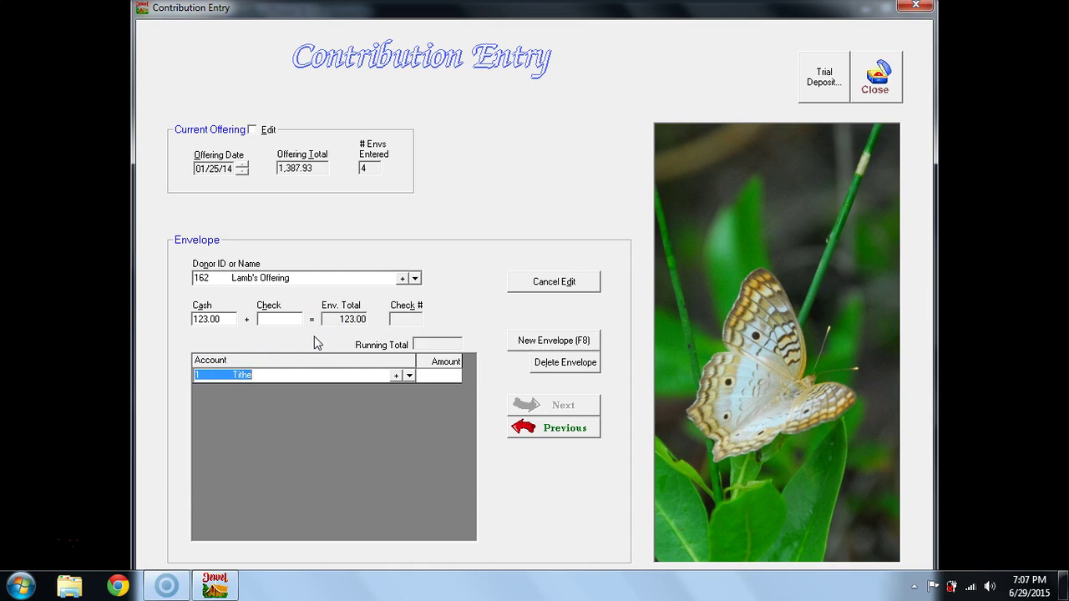
{"action": "type", "text": "Children's"}
{"action": "key", "text": "Tab"}
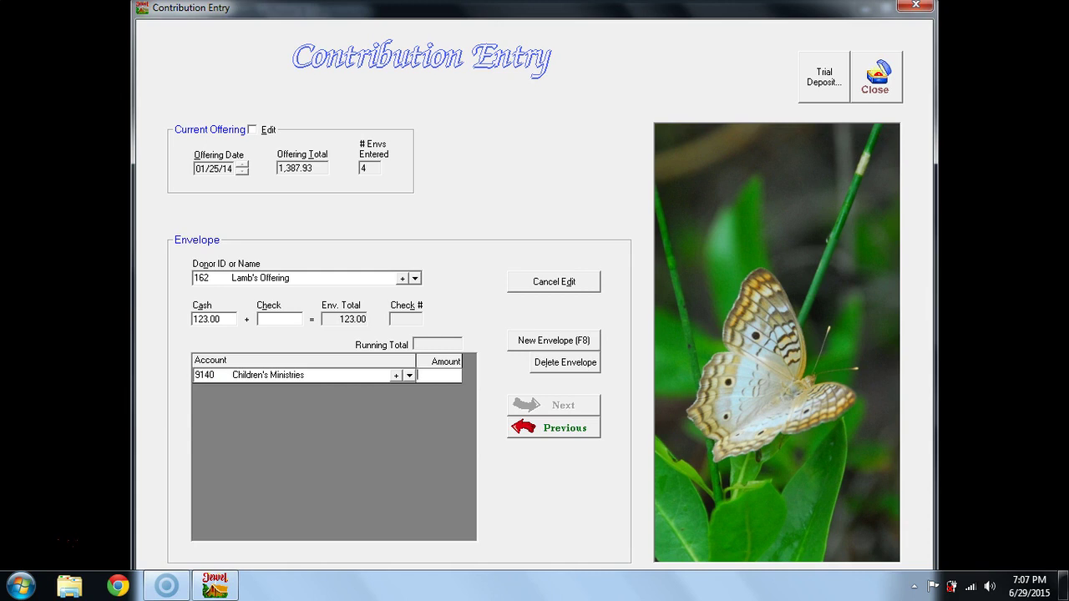
{"action": "type", "text": "123"}
{"action": "key", "text": "F8"}
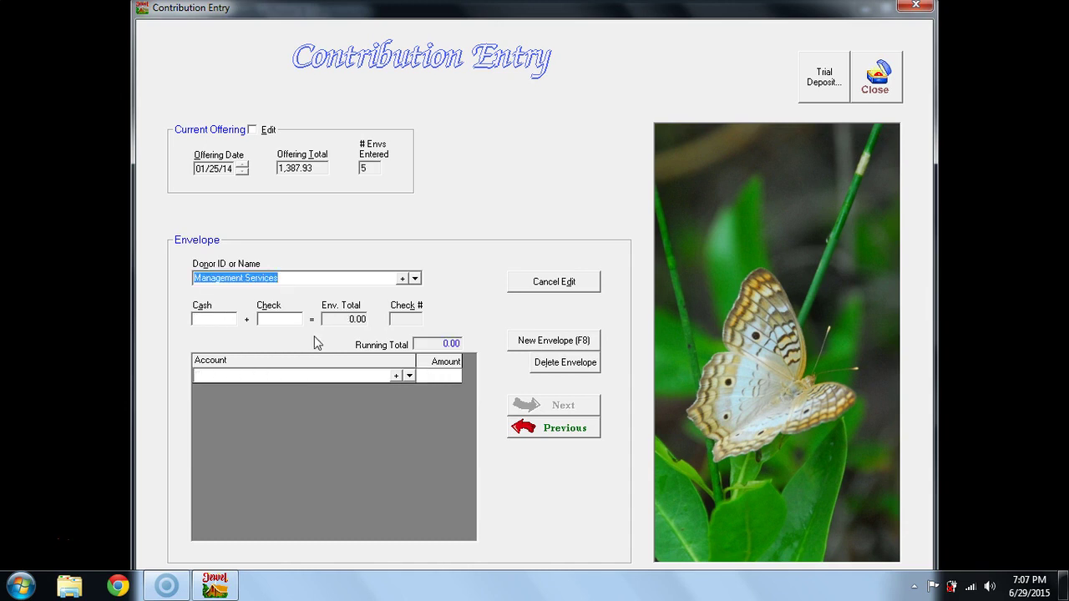
- Enter the donor's name for the new envelope, with 25.00 cash, a 25.00 check and check number 358
{"action": "type", "text": "Equinox, Selby & Joe"}
{"action": "key", "text": "Tab"}
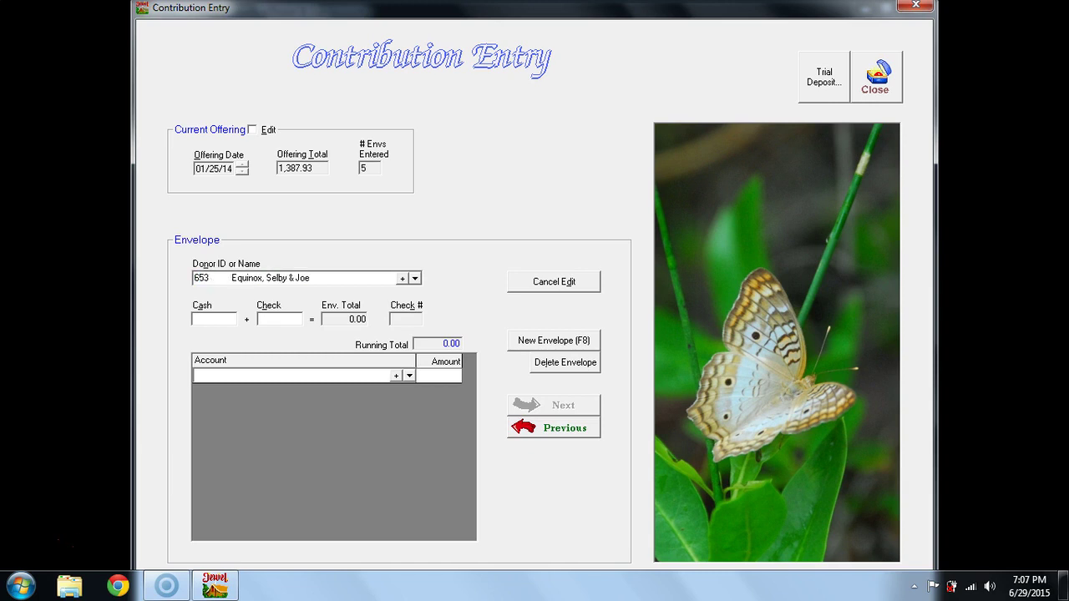
{"action": "type", "text": "25"}
{"action": "key", "text": "Tab"}
{"action": "type", "text": "25"}
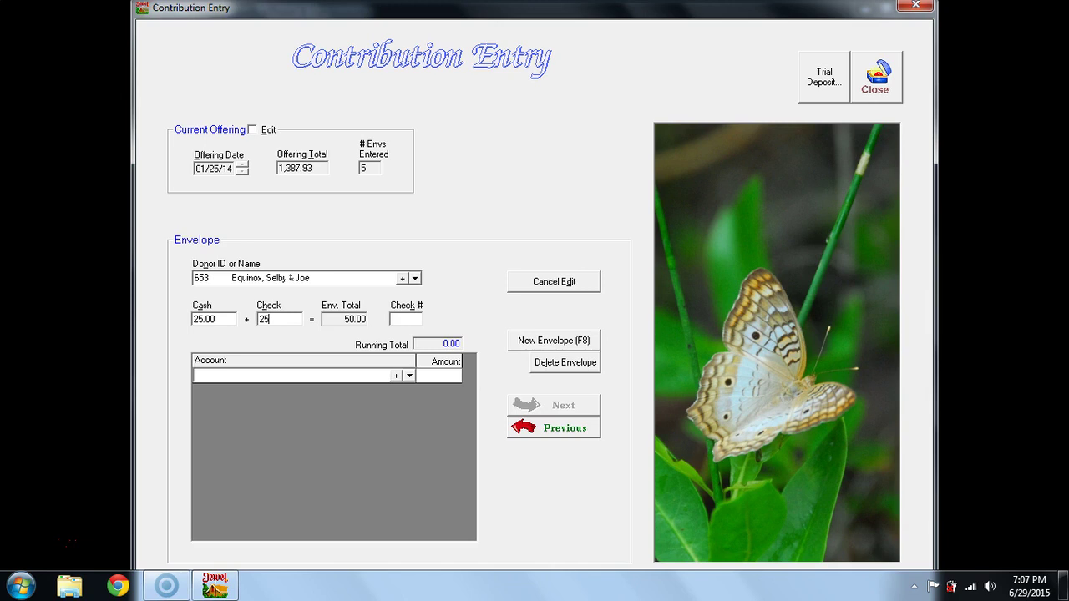
{"action": "key", "text": "Tab"}
{"action": "type", "text": "358"}
{"action": "key", "text": "Tab"}
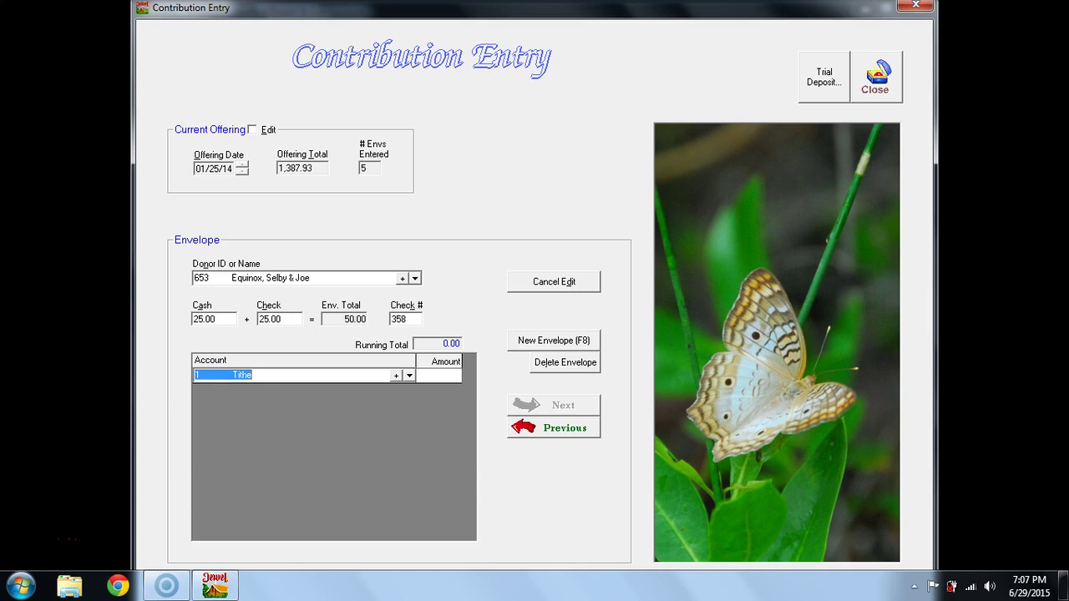
- Allocate 50.00 to Tithe and save the envelope
{"action": "key", "text": "Tab"}
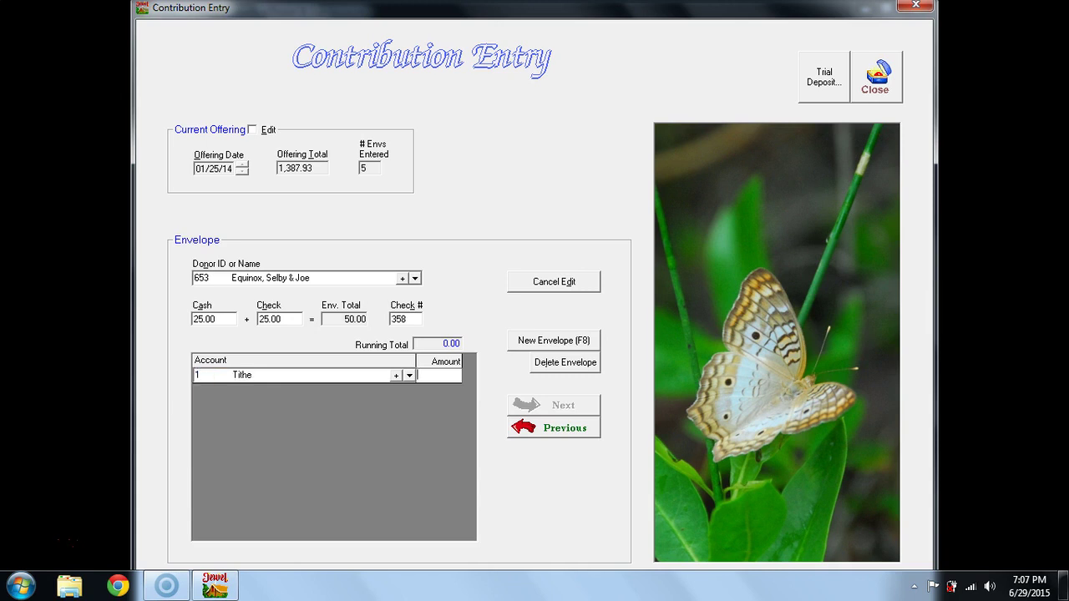
{"action": "type", "text": "50"}
{"action": "key", "text": "Return"}
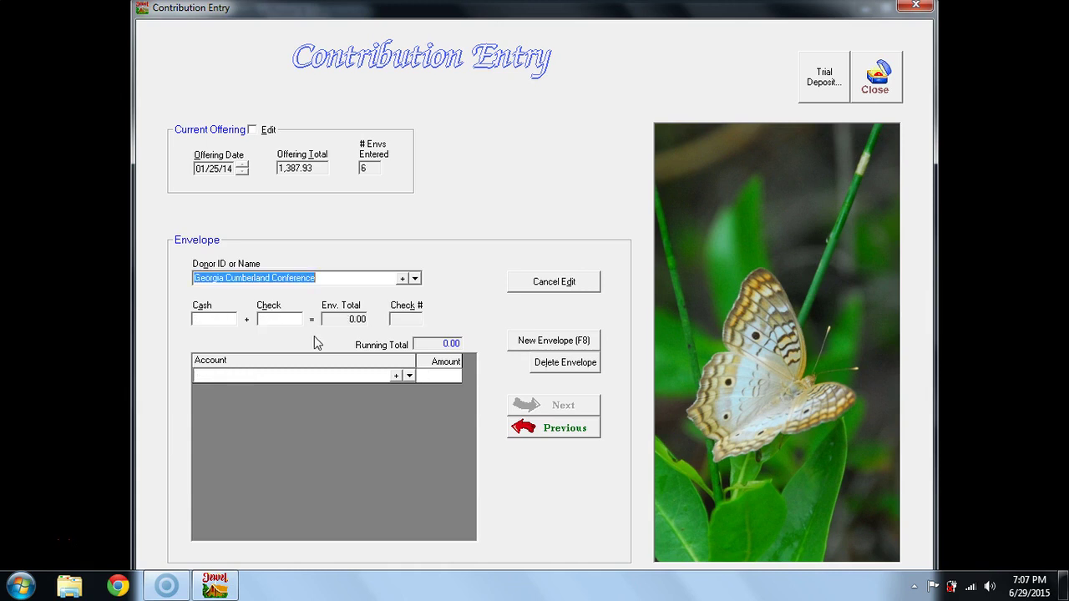
- Enter Sabbath School - Loose Offering as the next envelope's donor, with 27.00 in cash
{"action": "type", "text": "Sabbath School - Loose Offering"}
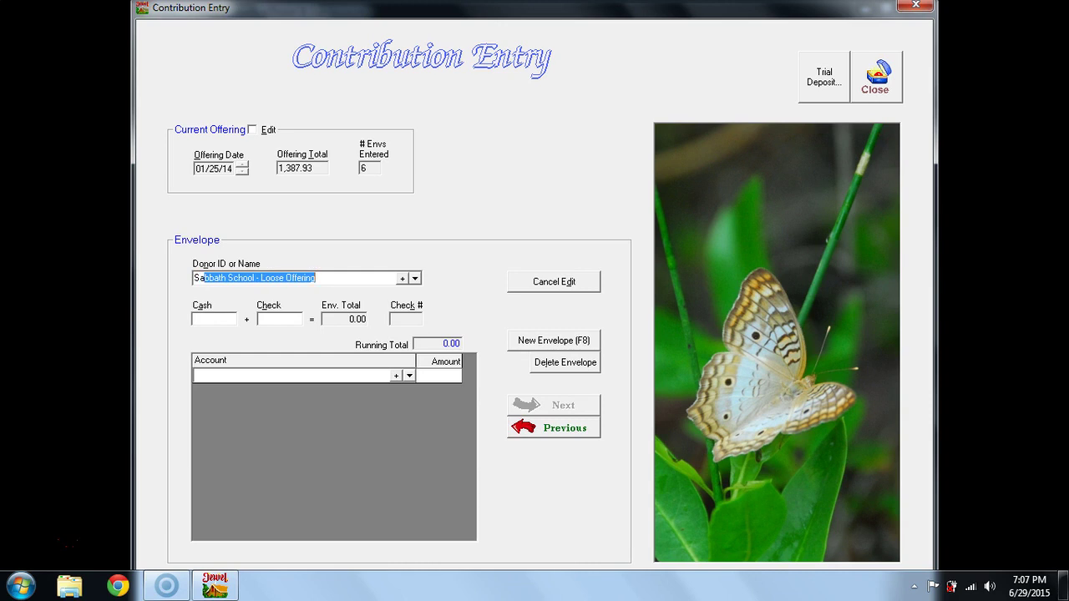
{"action": "key", "text": "Tab"}
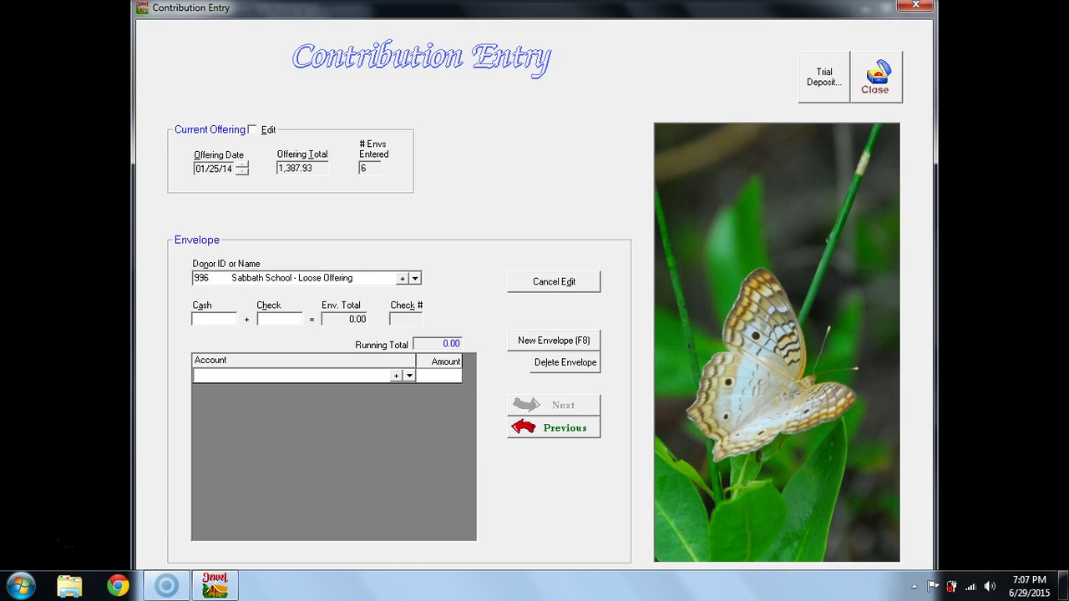
{"action": "type", "text": "27"}
{"action": "key", "text": "Tab"}
{"action": "key", "text": "Tab"}
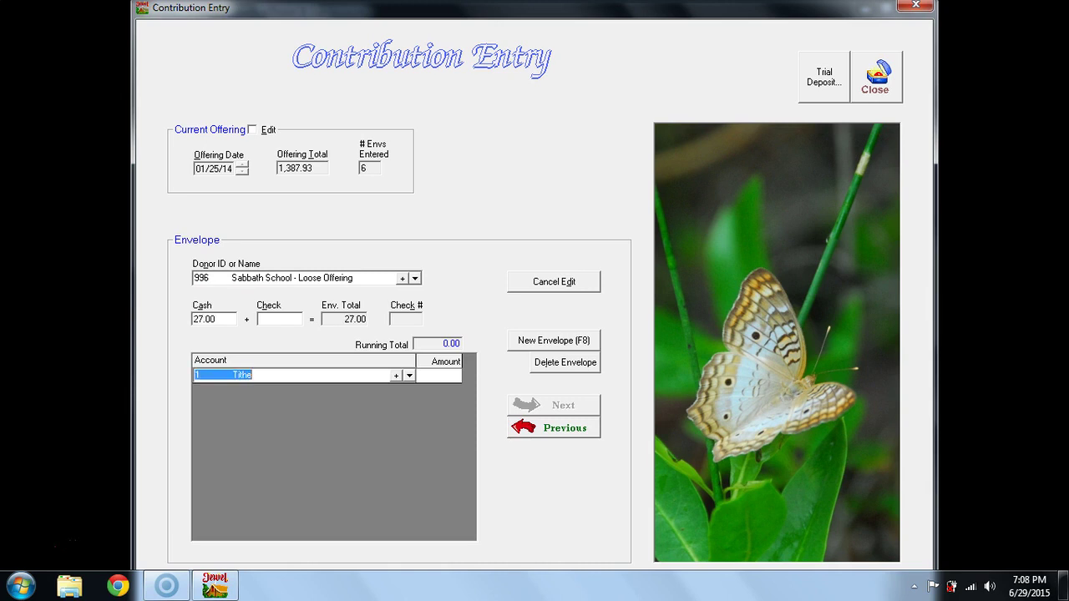
- Split the envelope into 13.00 for account 501 Sabbath School Missions and 14.00 for SS Expense, and save it
{"action": "type", "text": "501"}
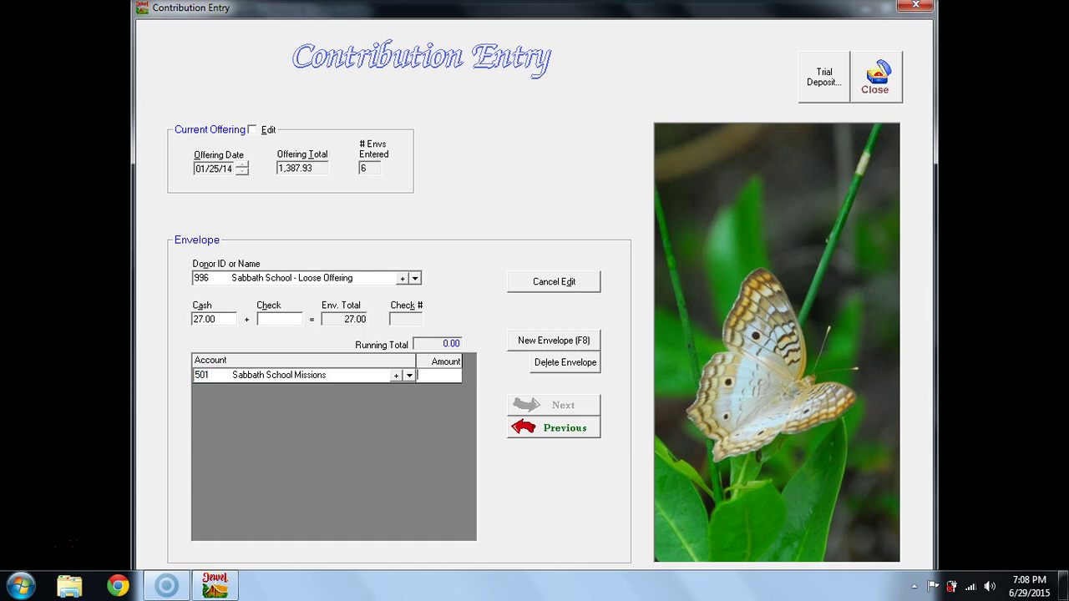
{"action": "type", "text": "13"}
{"action": "key", "text": "Return"}
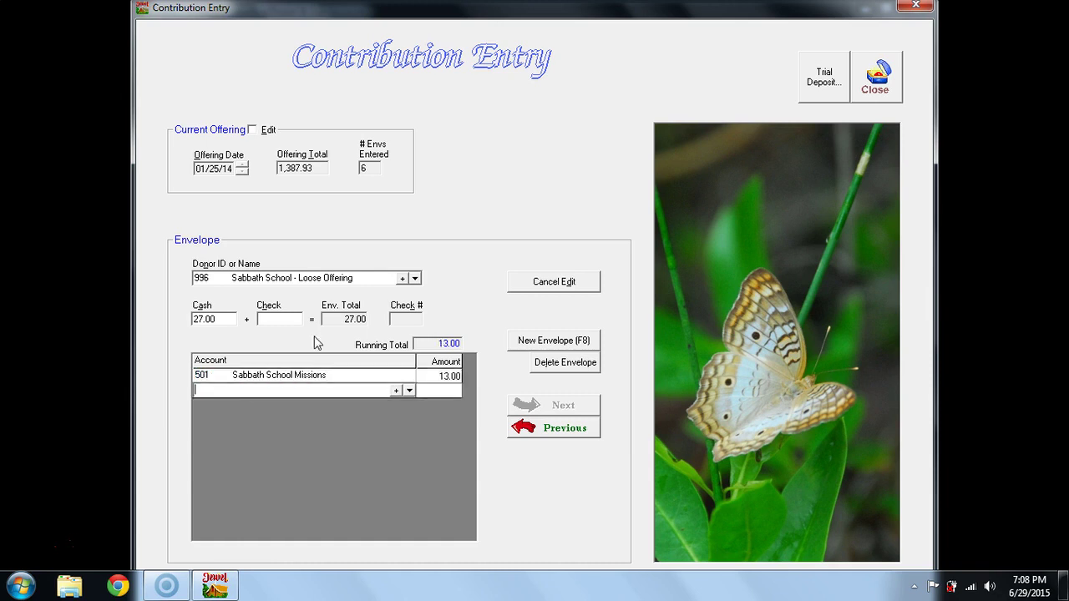
{"action": "type", "text": "SS Expense"}
{"action": "key", "text": "Return"}
{"action": "type", "text": "14"}
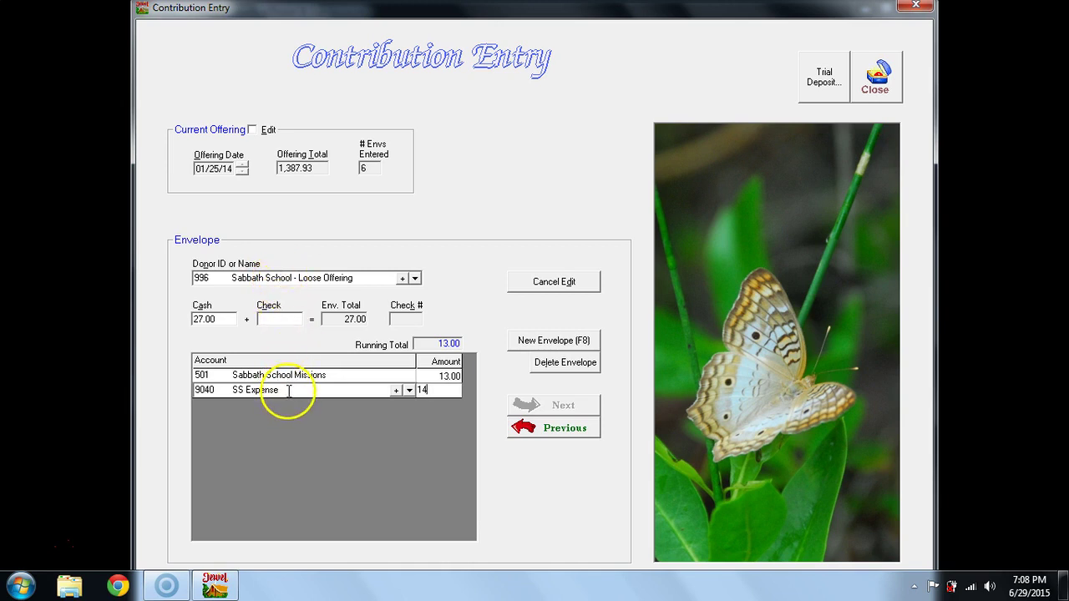
{"action": "key", "text": "F8"}
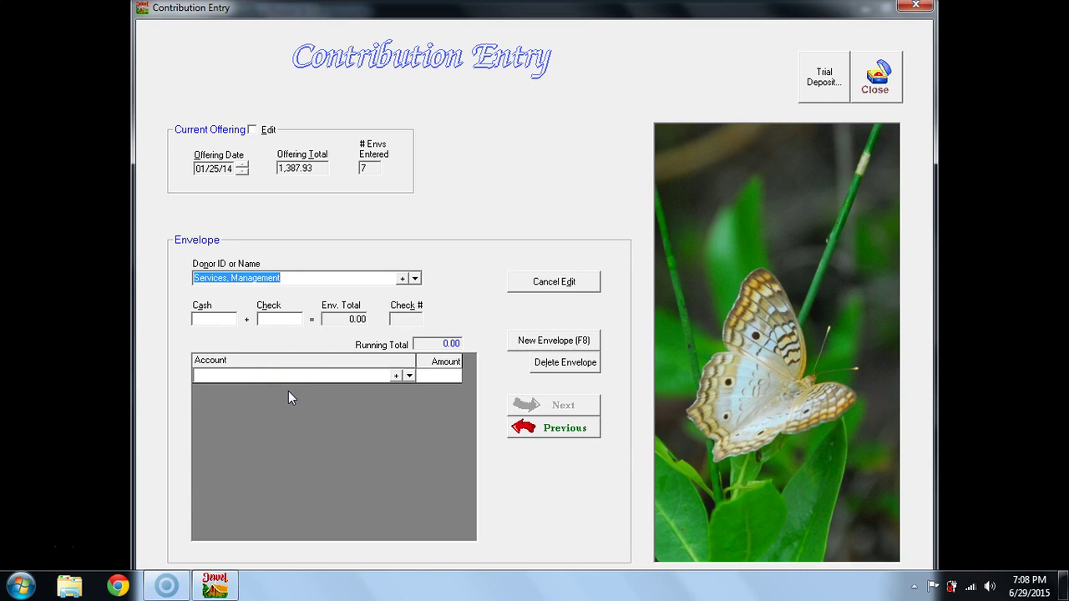
- Open the trial deposit and its trial contribution report to check the entered envelopes
{"action": "left_click", "coordinate": [825, 78]}
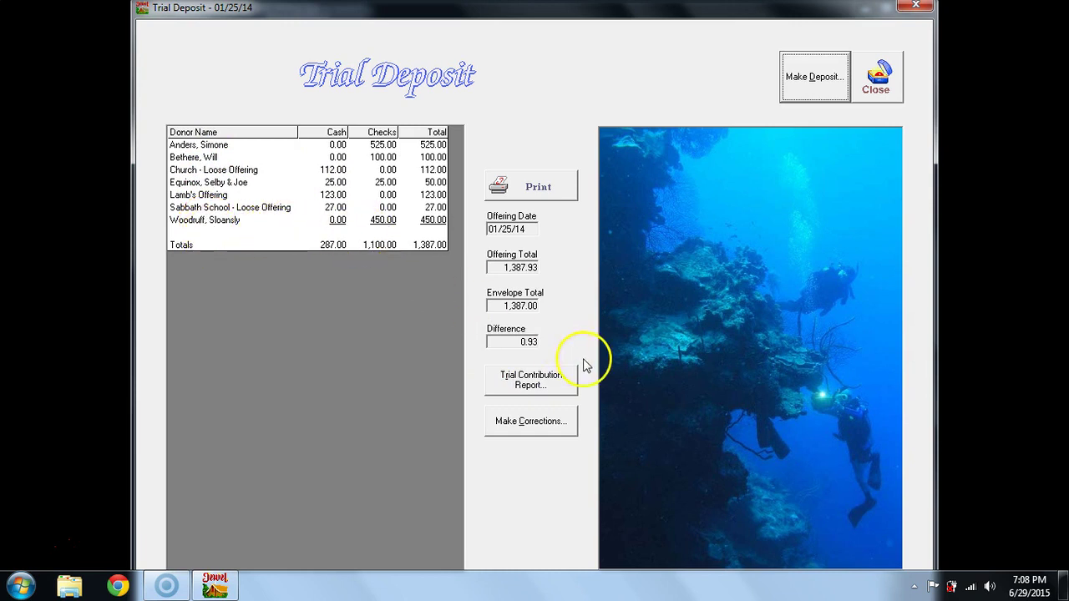
{"action": "left_click", "coordinate": [531, 384]}
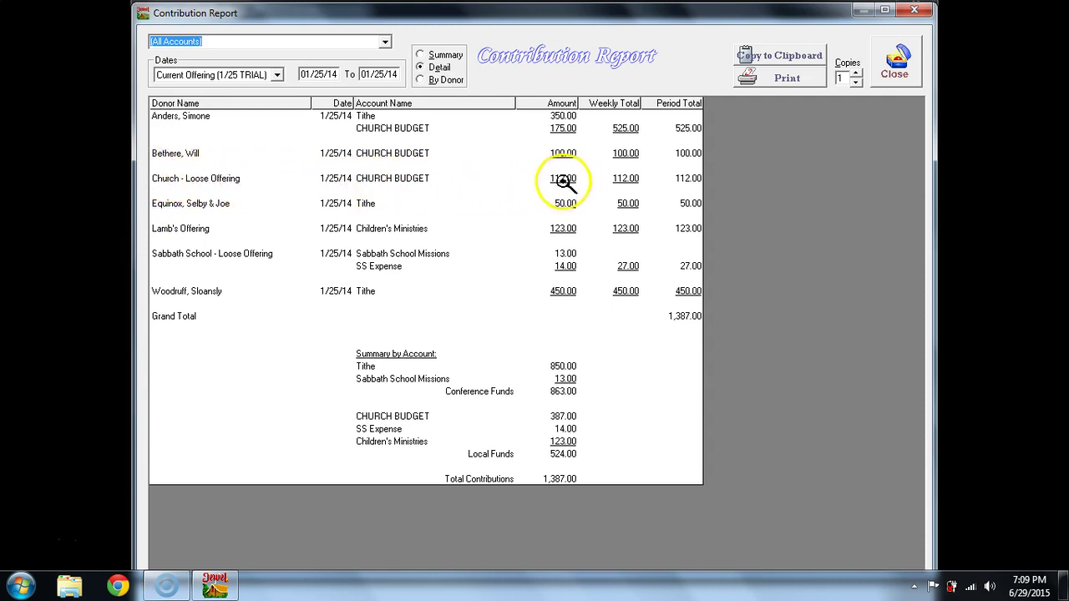
- Open the Church - Loose Offering envelope from the report and correct its cash and CHURCH BUDGET amounts to 112.93
{"action": "double_click", "coordinate": [417, 177]}
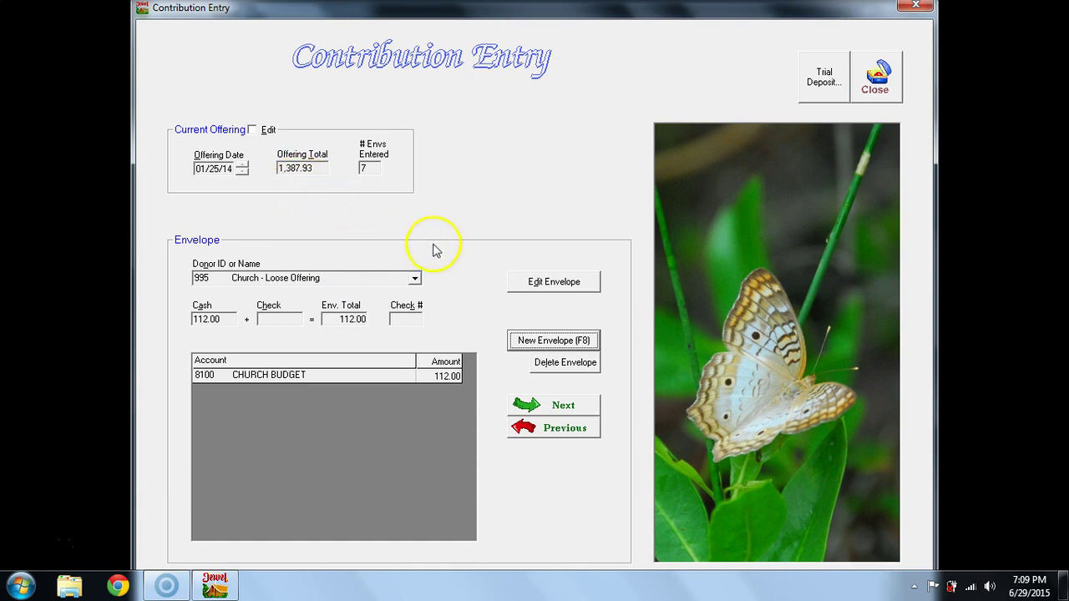
{"action": "left_click", "coordinate": [537, 283]}
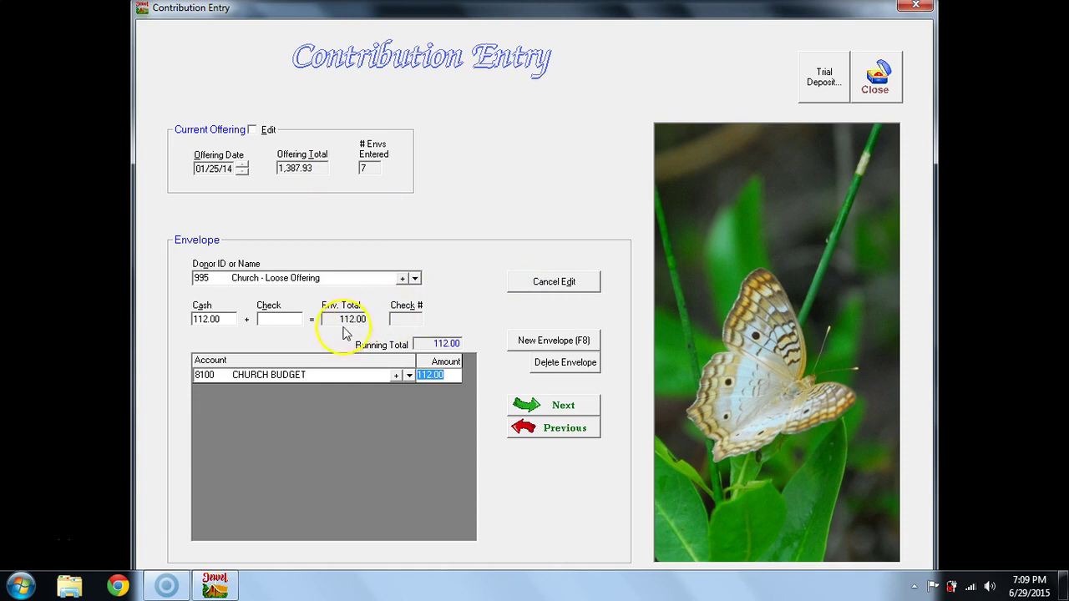
{"action": "left_click", "coordinate": [227, 318]}
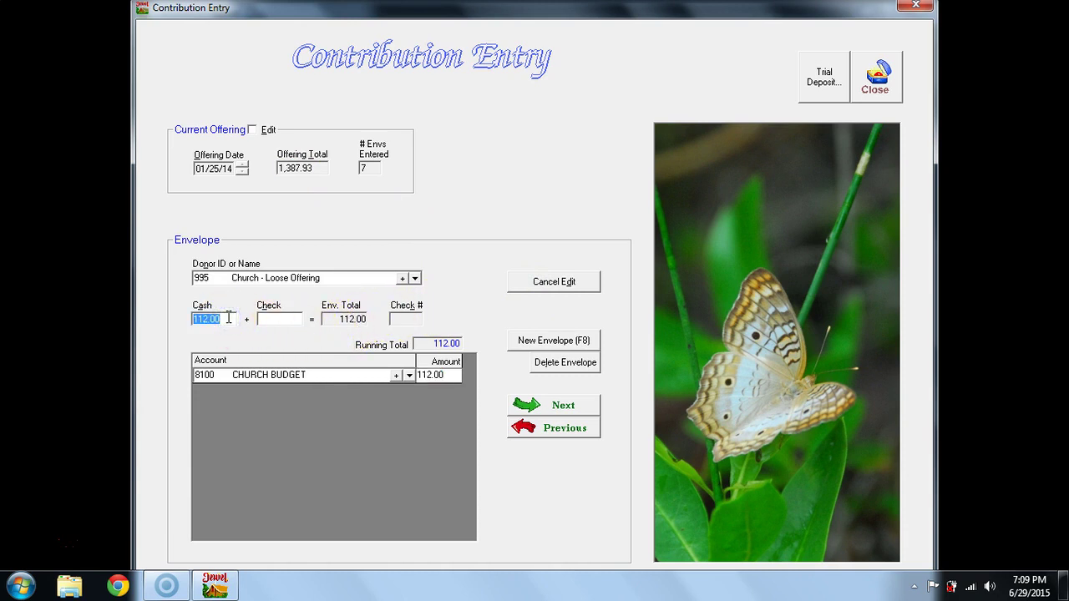
{"action": "type", "text": "112.93"}
{"action": "left_click", "coordinate": [448, 376]}
{"action": "type", "text": "112.93"}
- Check the trial deposit and reopen the Church - Loose Offering envelope from its donor list
{"action": "left_click", "coordinate": [821, 77]}
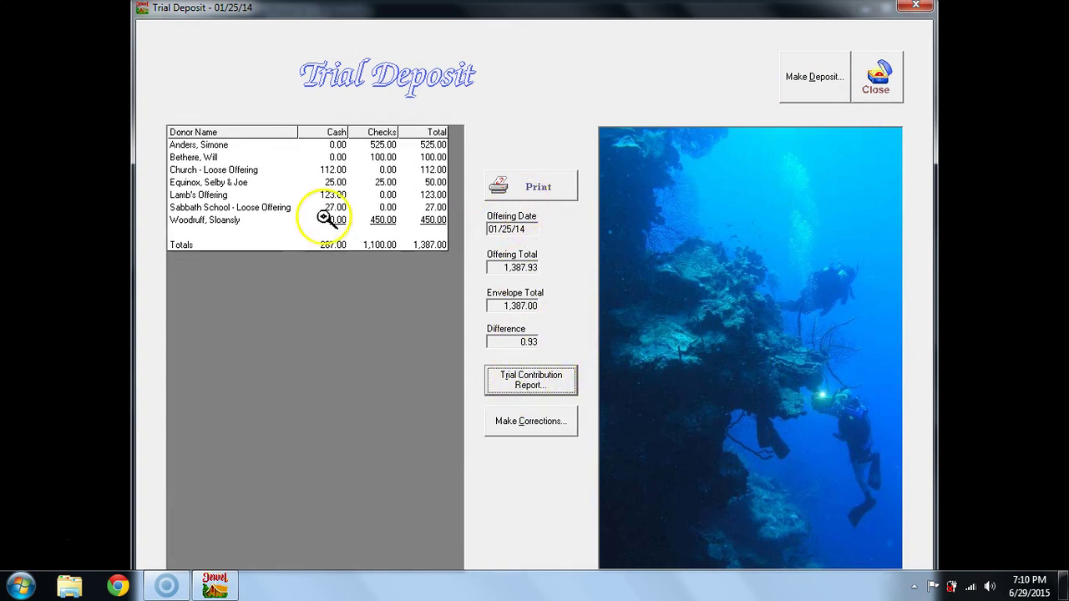
{"action": "left_click", "coordinate": [213, 170]}
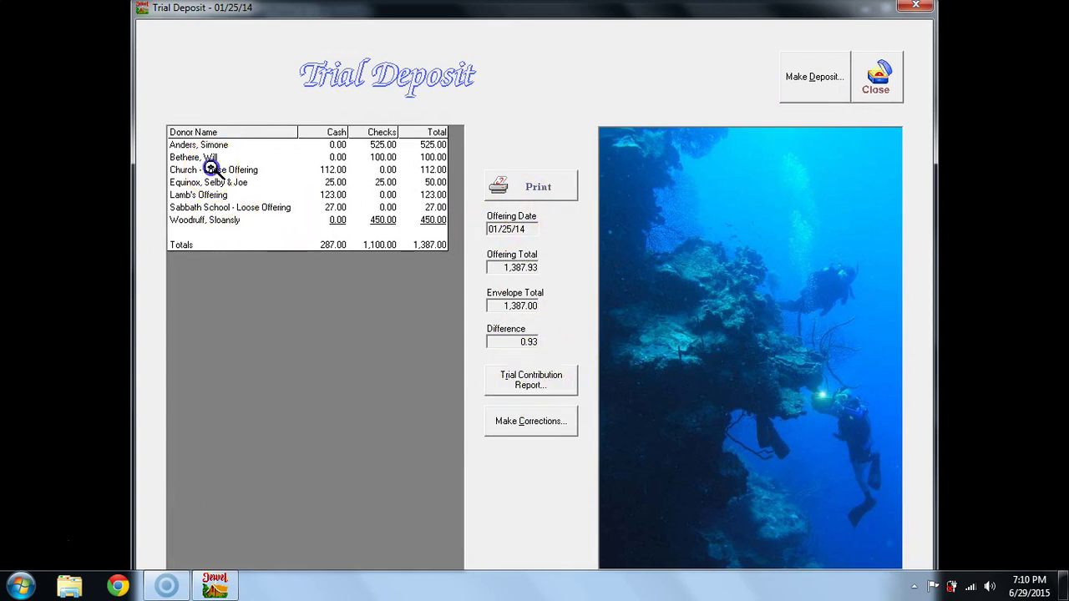
{"action": "double_click", "coordinate": [212, 170]}
{"action": "left_click", "coordinate": [400, 403]}
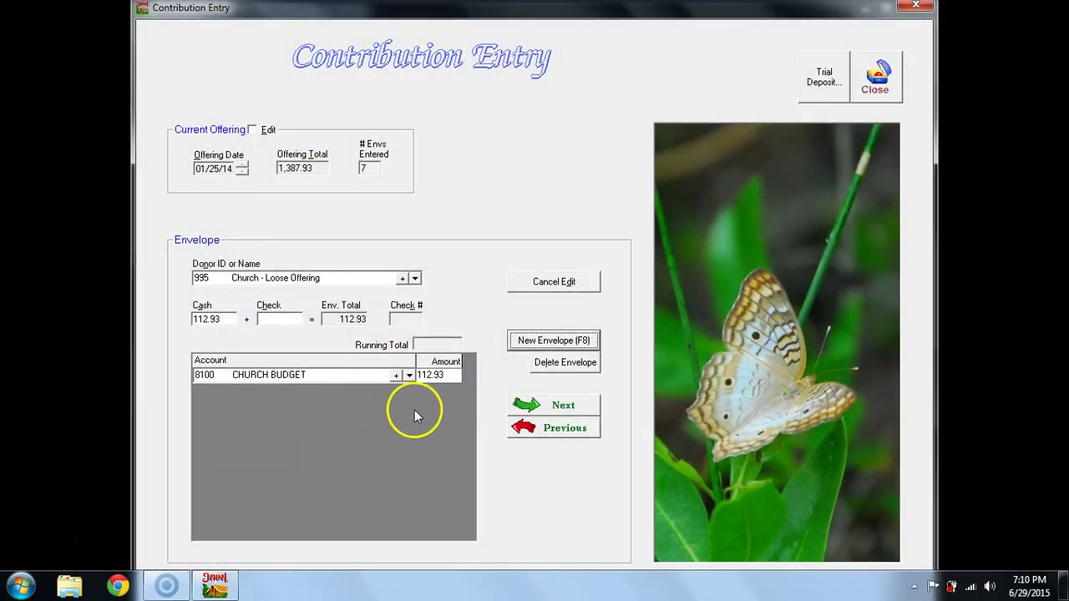
- Make the 01/25/14 deposit into Wells Fargo Checking from the balanced trial deposit, confirming it as January's last offering
{"action": "left_click", "coordinate": [822, 77]}
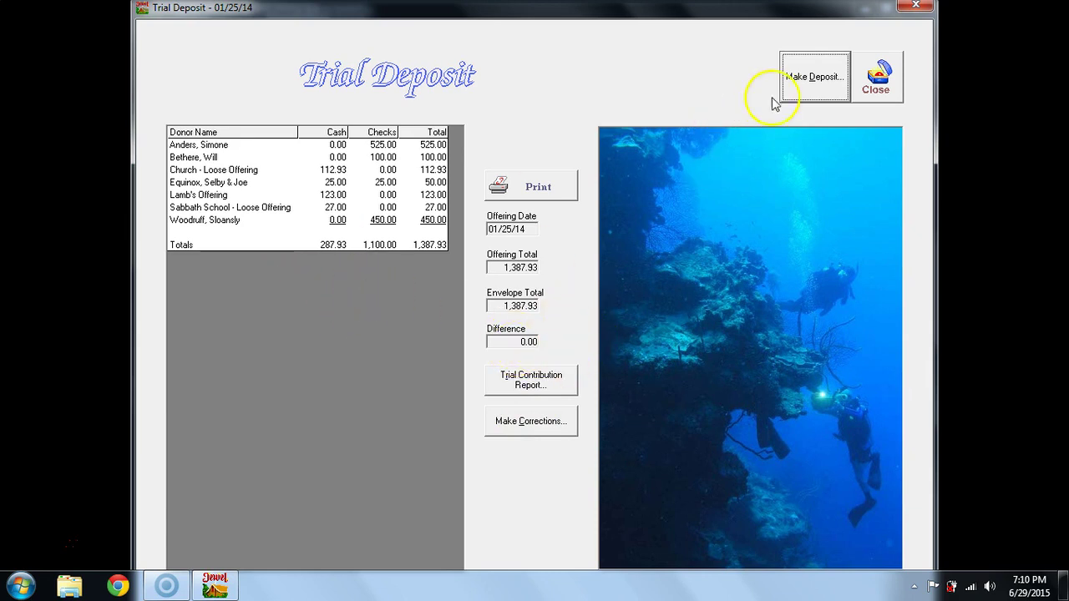
{"action": "left_click", "coordinate": [814, 77]}
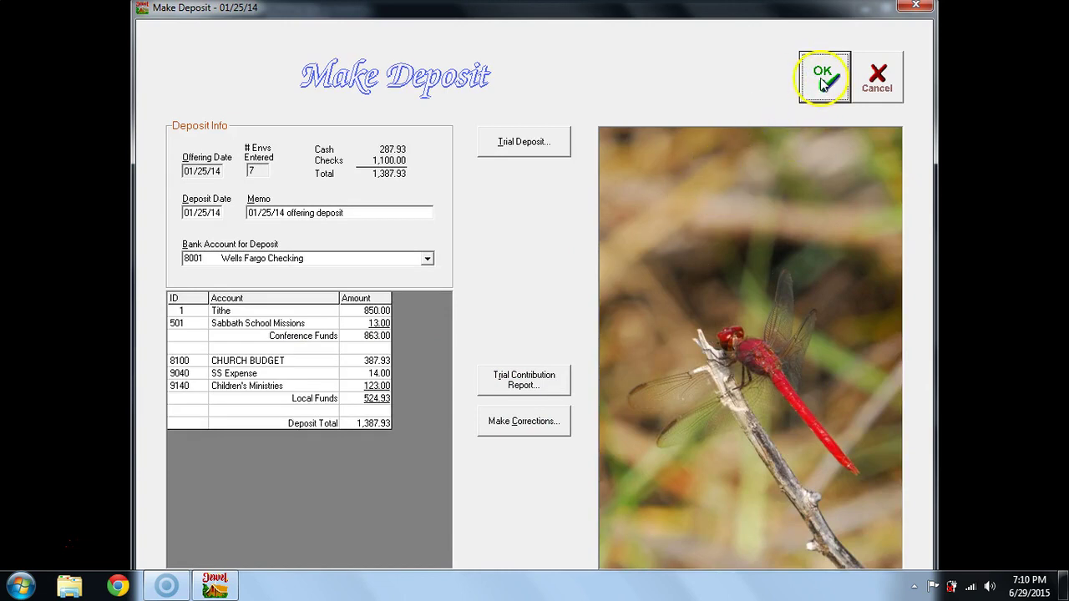
{"action": "left_click", "coordinate": [823, 79]}
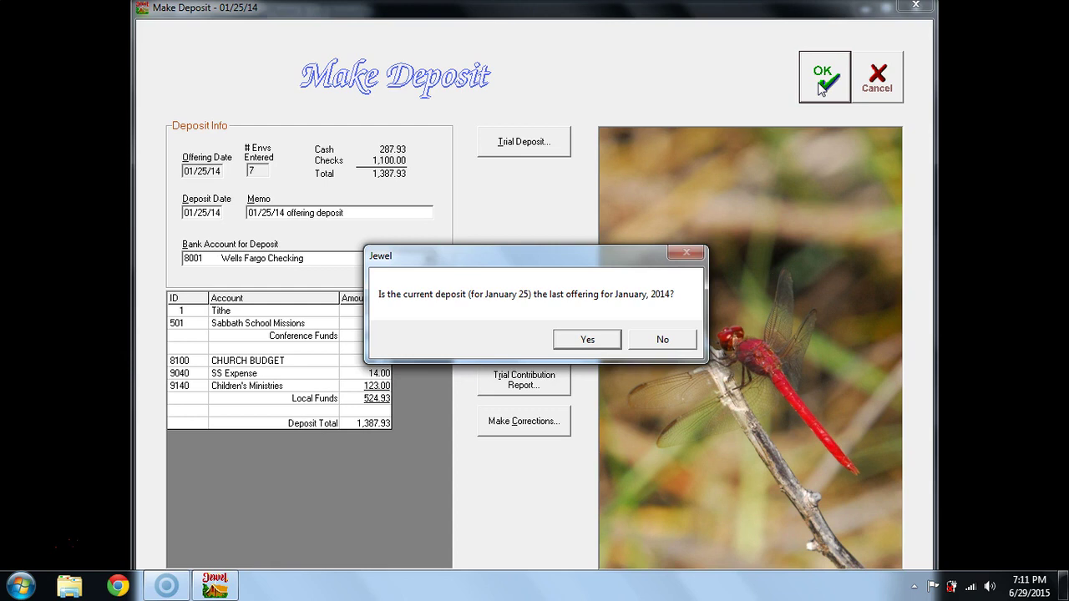
{"action": "left_click", "coordinate": [589, 340]}
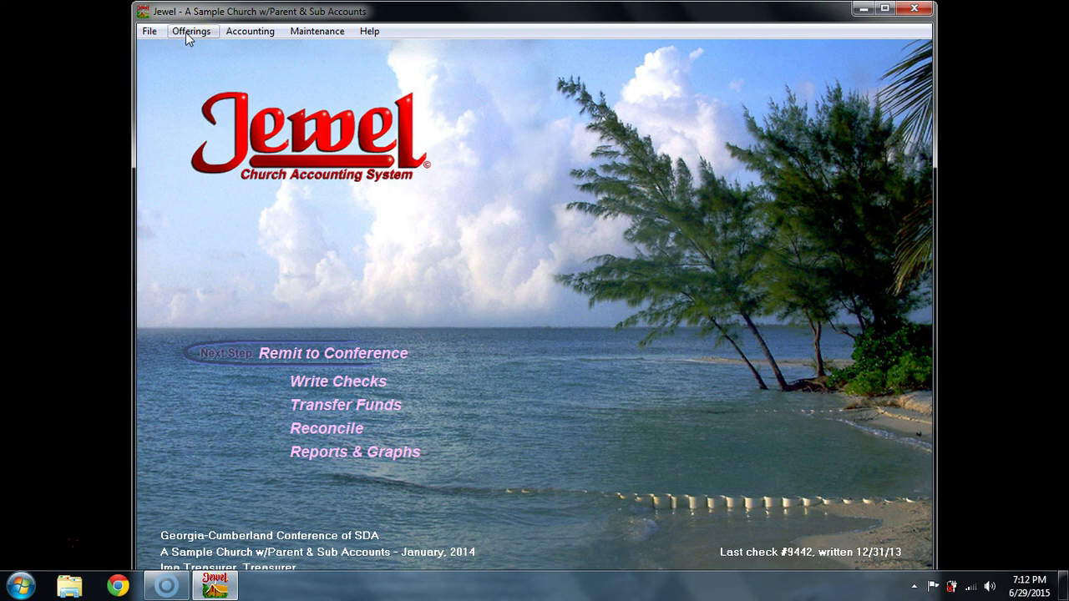
- Start another January offering dated 01/31/14 with a zero total, and cancel that offering
{"action": "left_click", "coordinate": [185, 32]}
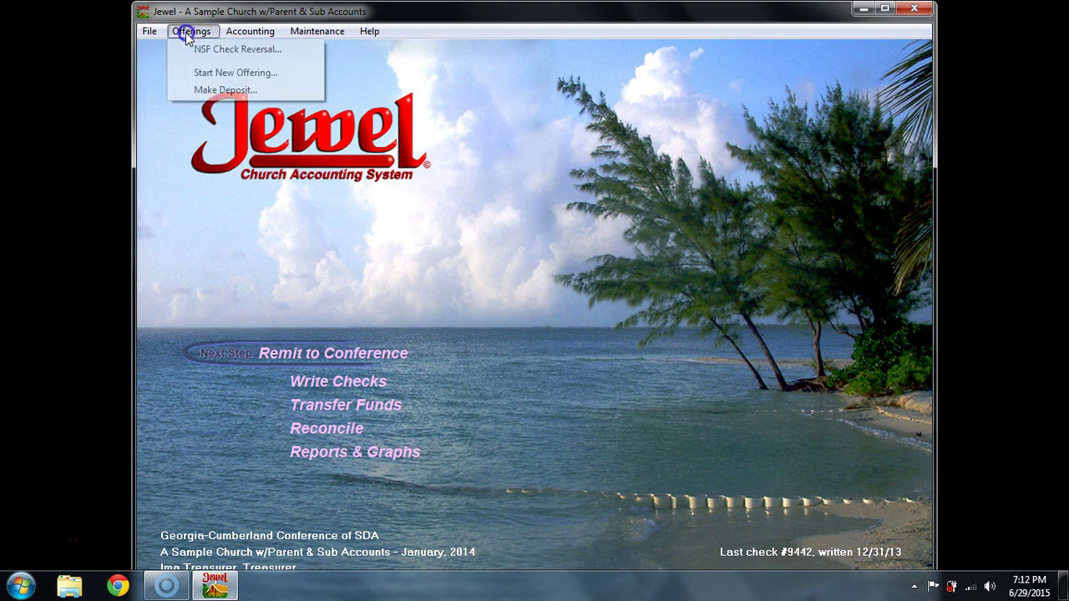
{"action": "left_click", "coordinate": [205, 74]}
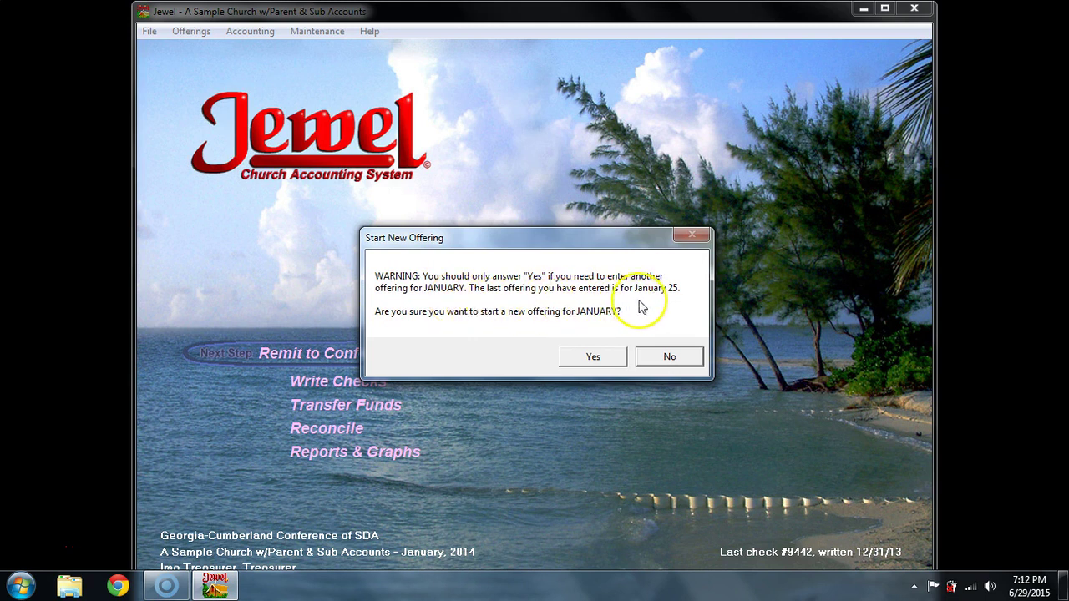
{"action": "left_click", "coordinate": [594, 356]}
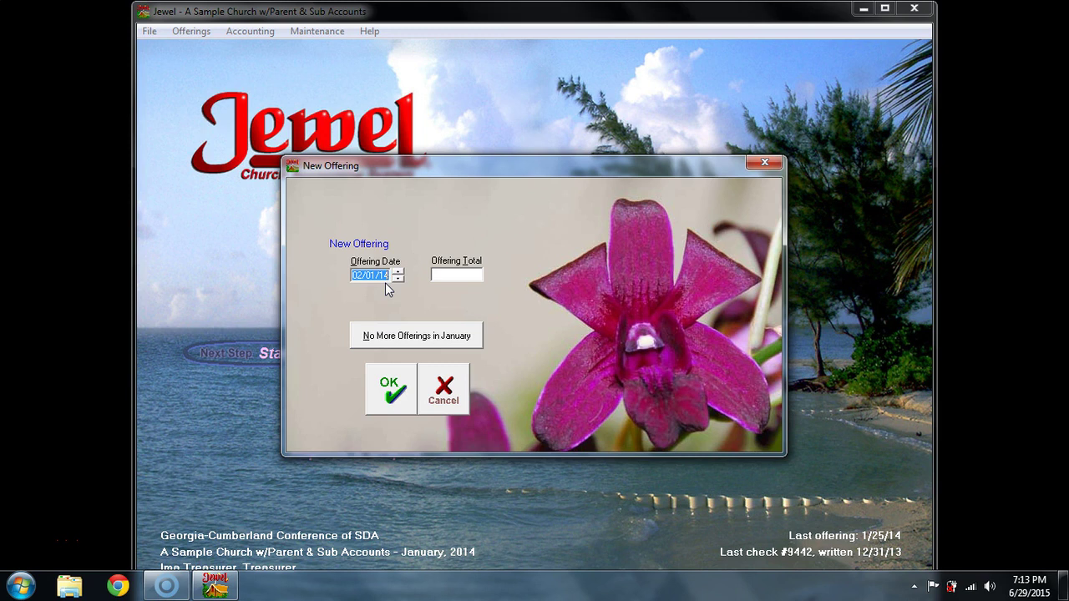
{"action": "type", "text": "013114"}
{"action": "key", "text": "Tab"}
{"action": "type", "text": "0000"}
{"action": "key", "text": "Tab"}
{"action": "key", "text": "Return"}
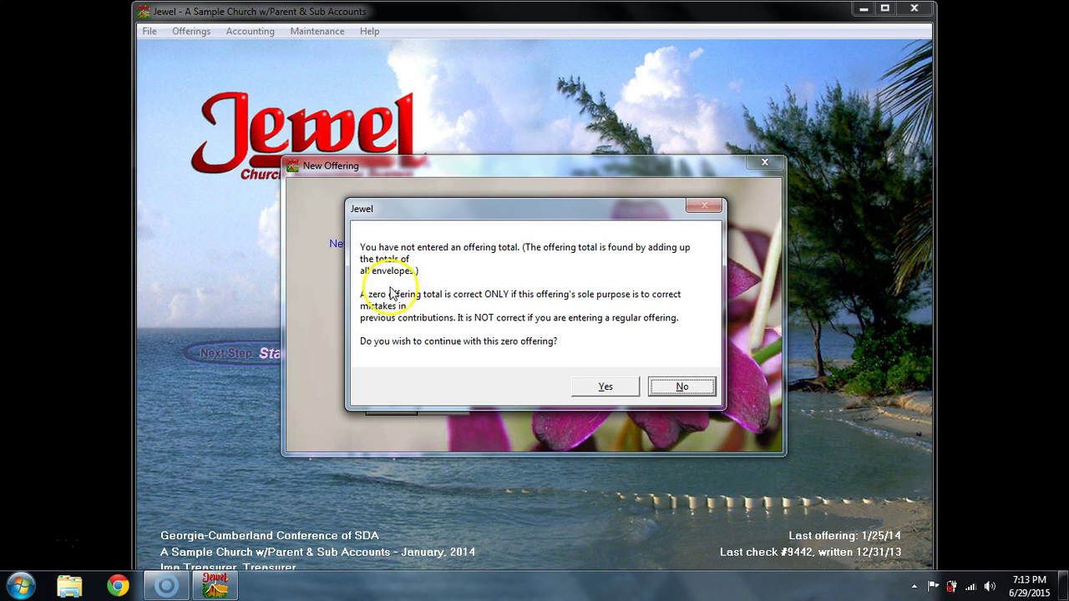
{"action": "left_click", "coordinate": [606, 386]}
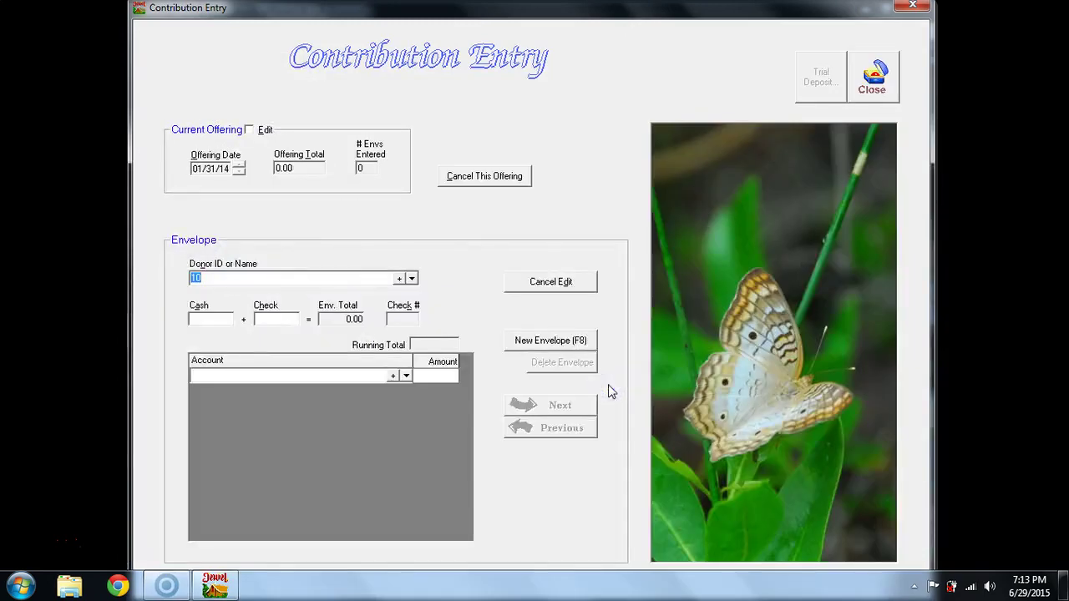
{"action": "left_click", "coordinate": [467, 181]}
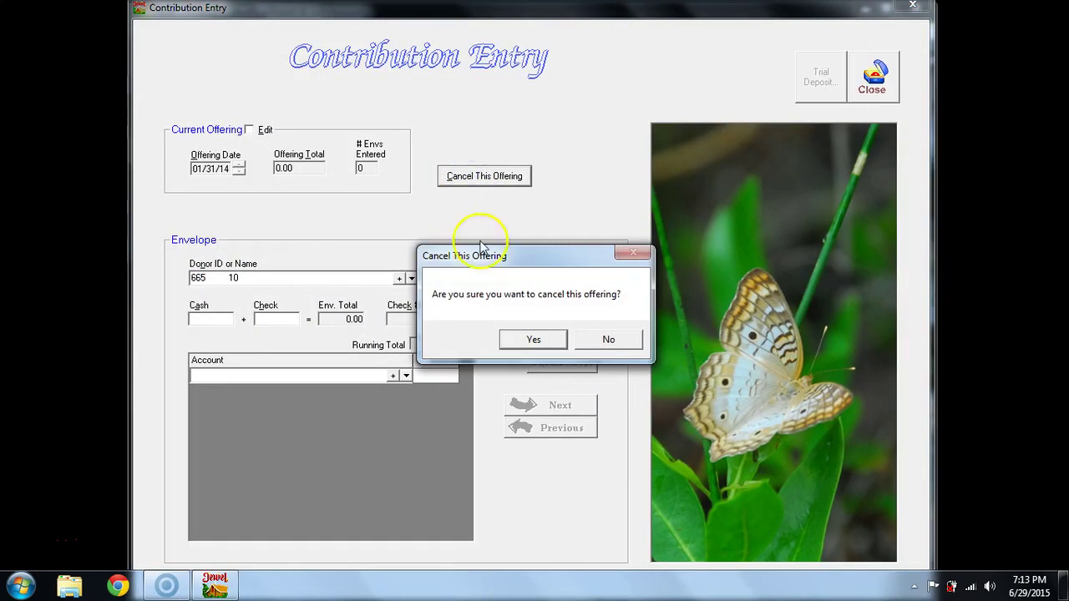
{"action": "left_click", "coordinate": [526, 341]}
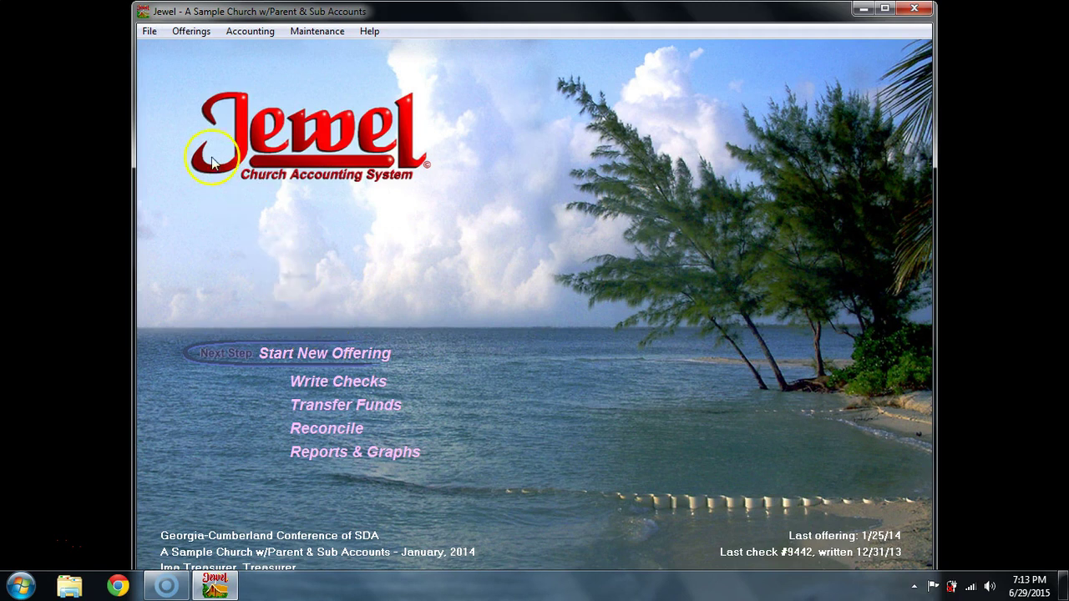
- Declare that there are no more offerings this month, confirming January 25 as the last one
{"action": "left_click", "coordinate": [185, 31]}
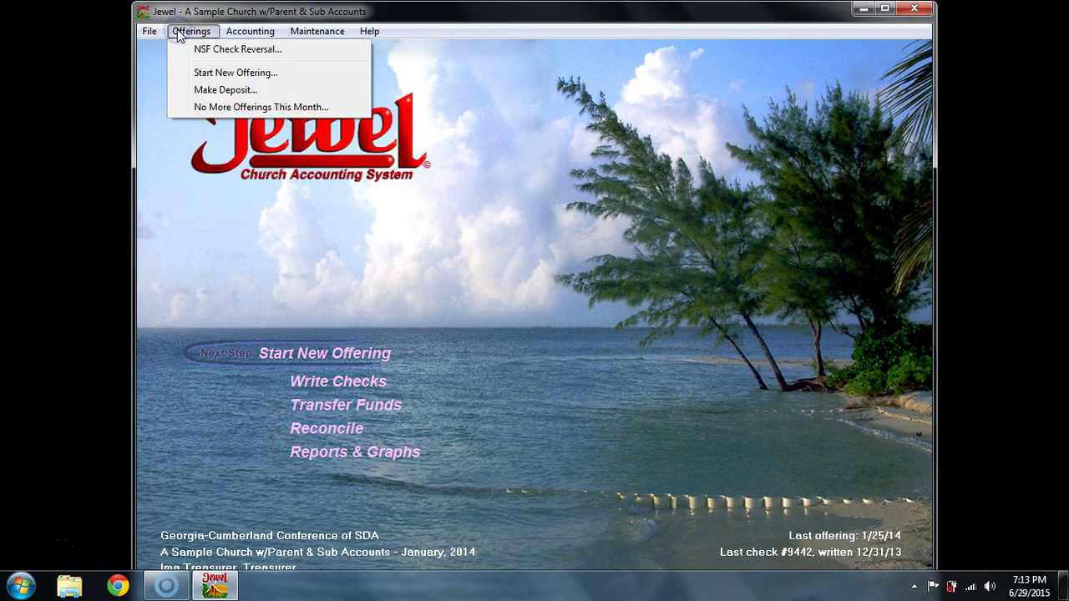
{"action": "left_click", "coordinate": [213, 108]}
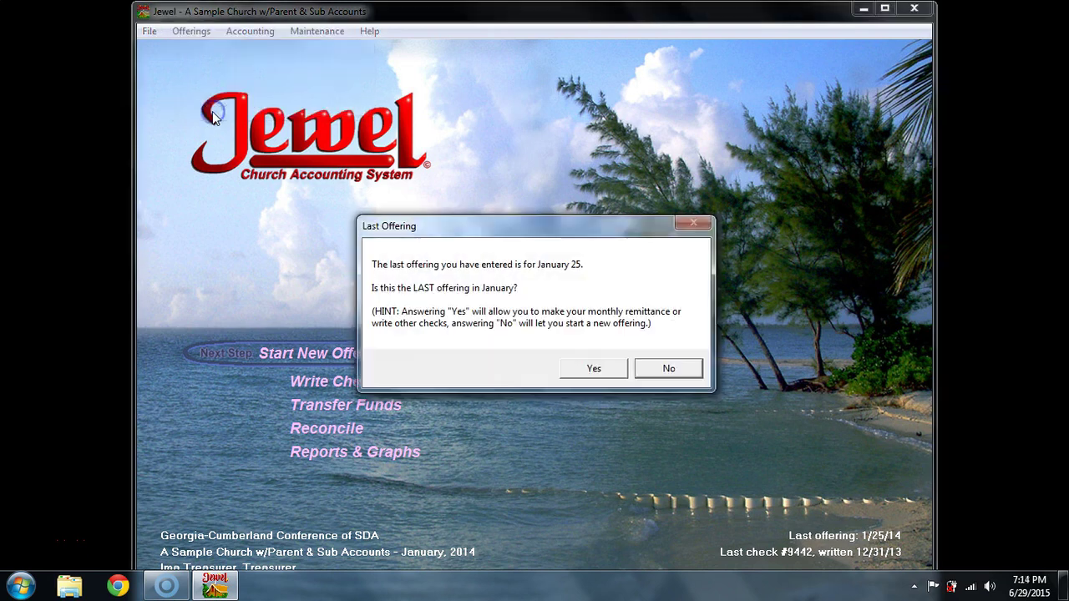
{"action": "left_click", "coordinate": [592, 371]}
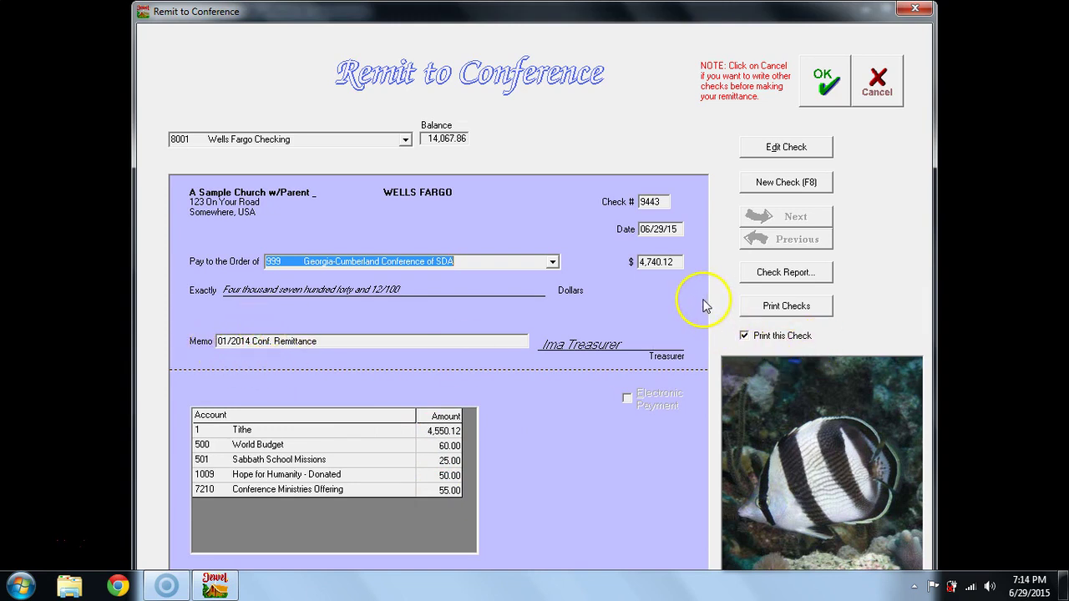
- Edit the conference remittance check and set its date to 01/31/14
{"action": "left_click", "coordinate": [761, 148]}
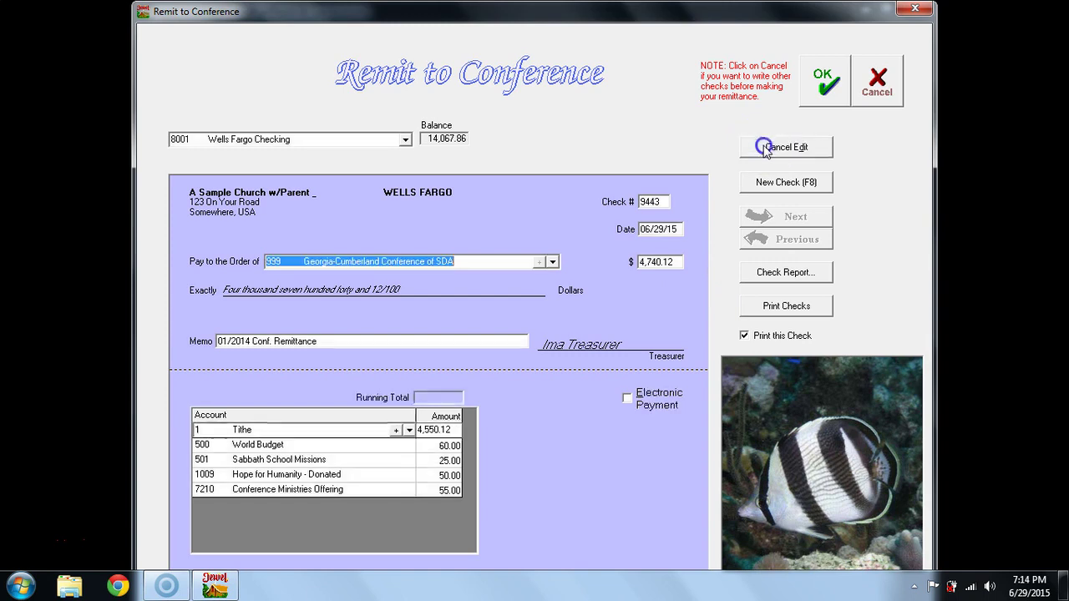
{"action": "left_click", "coordinate": [660, 202]}
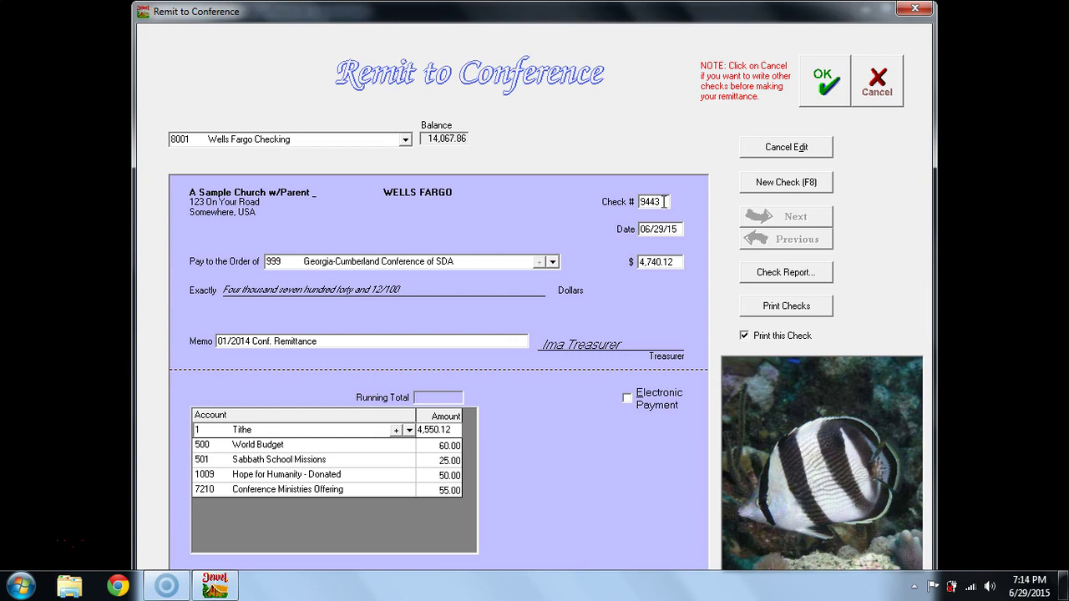
{"action": "left_click", "coordinate": [669, 230]}
{"action": "type", "text": "013114"}
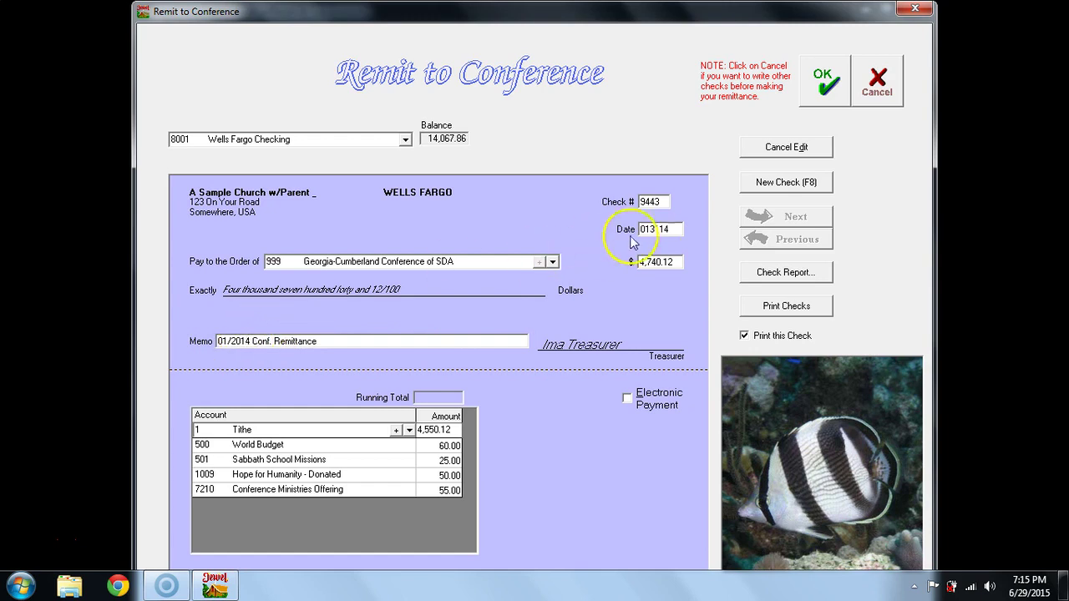
- Finalize the remittance check without printing it, declining the print request and turning off its print option
{"action": "left_click", "coordinate": [825, 87]}
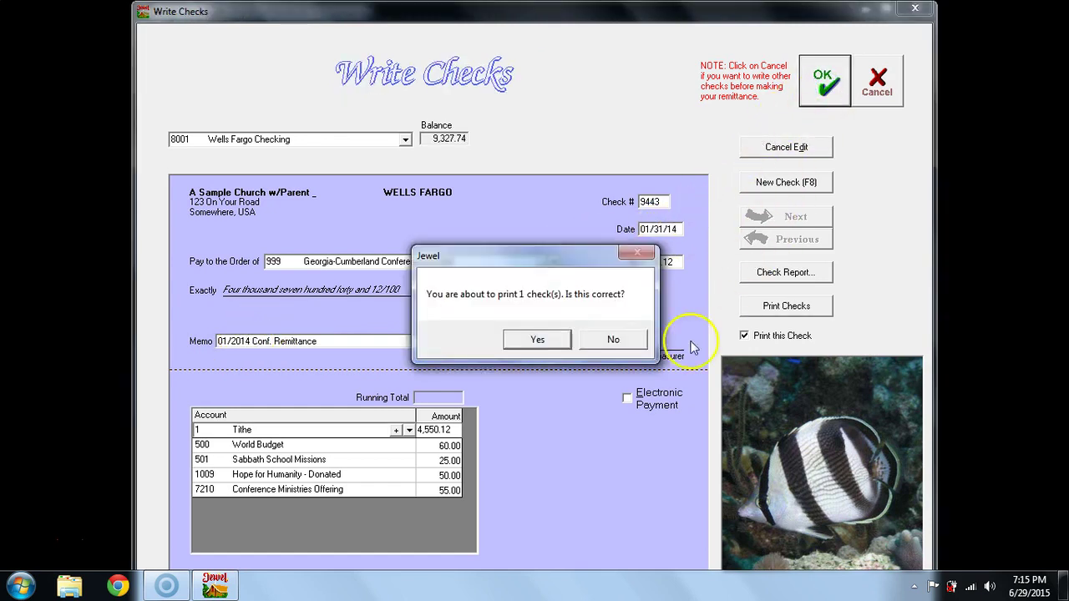
{"action": "left_click", "coordinate": [595, 341]}
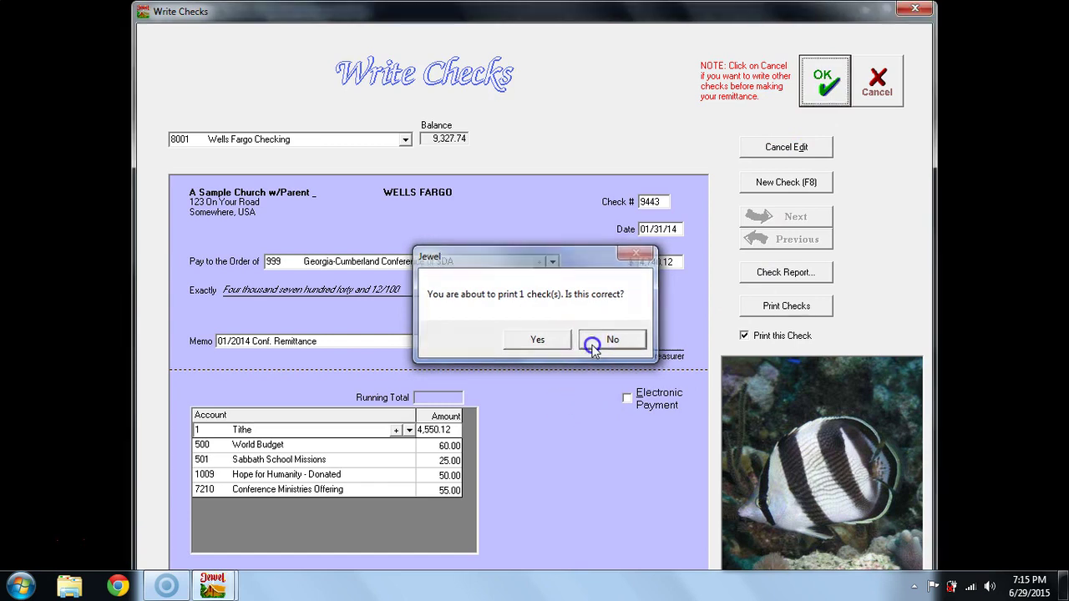
{"action": "left_click", "coordinate": [745, 338]}
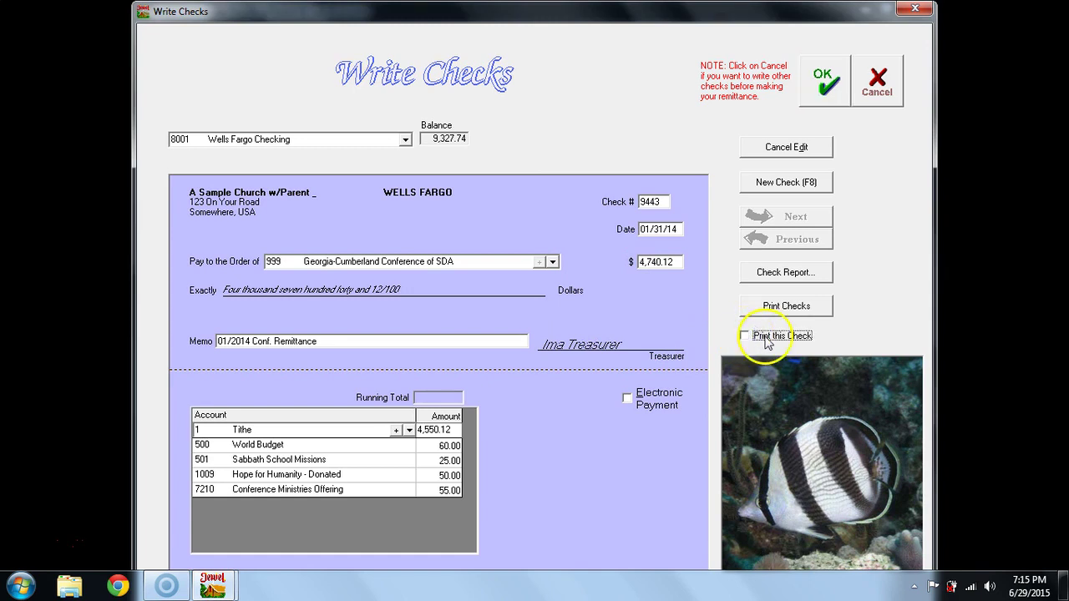
{"action": "left_click", "coordinate": [814, 88]}
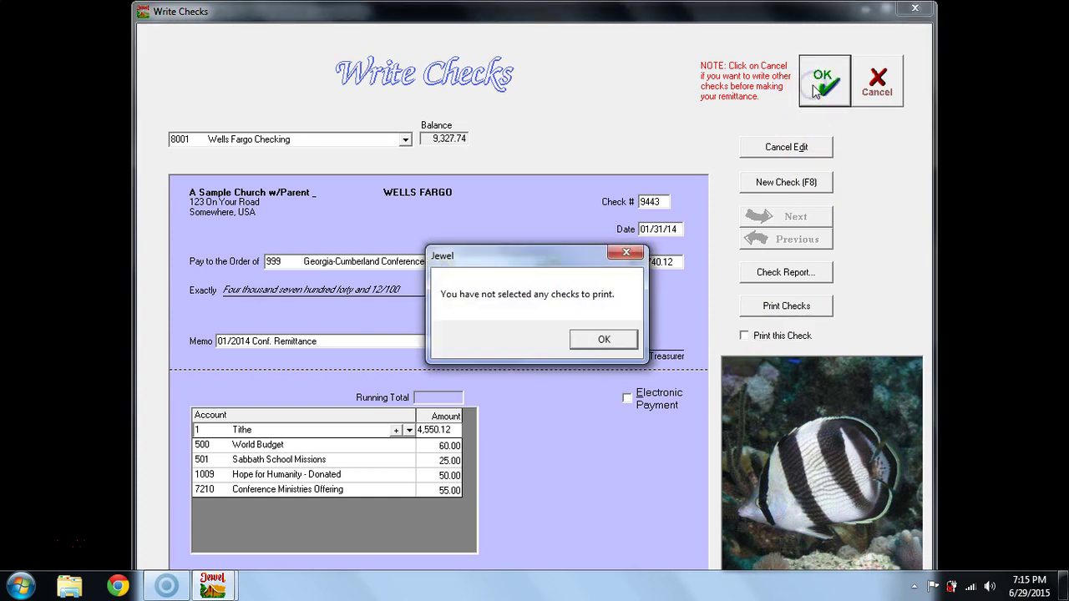
{"action": "left_click", "coordinate": [605, 342]}
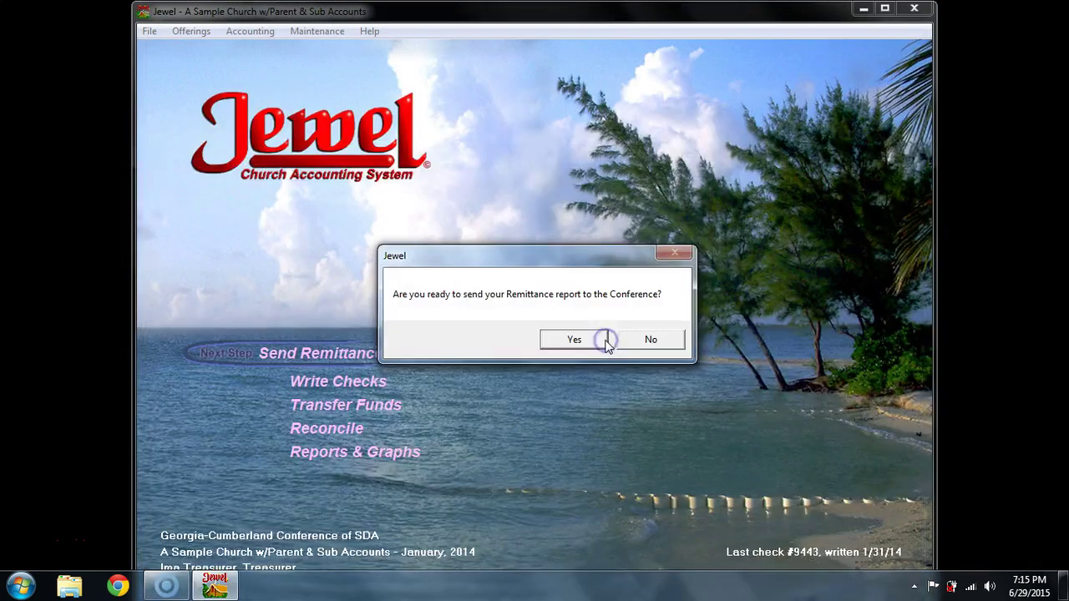
- Send the remittance report to the Conference and cancel the budget allocations
{"action": "left_click", "coordinate": [608, 347]}
{"action": "left_click", "coordinate": [573, 340]}
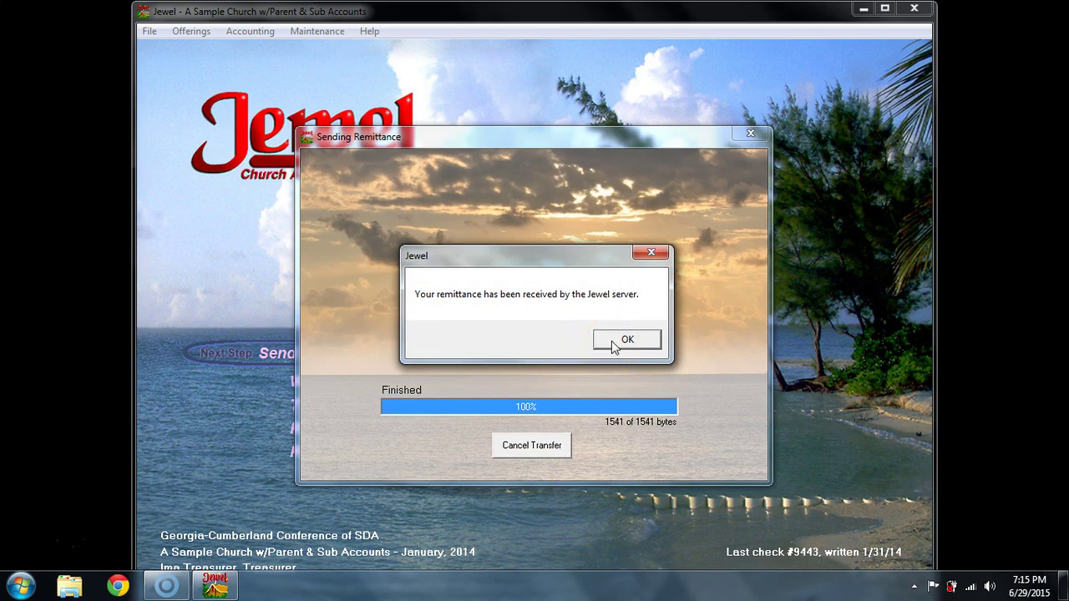
{"action": "left_click", "coordinate": [625, 339]}
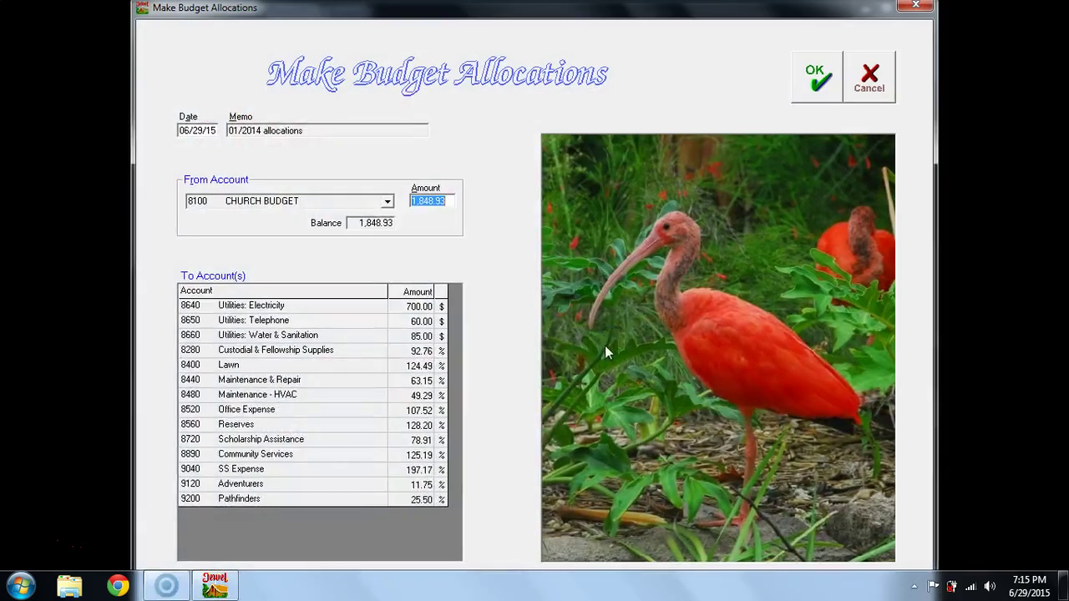
{"action": "left_click", "coordinate": [869, 87]}
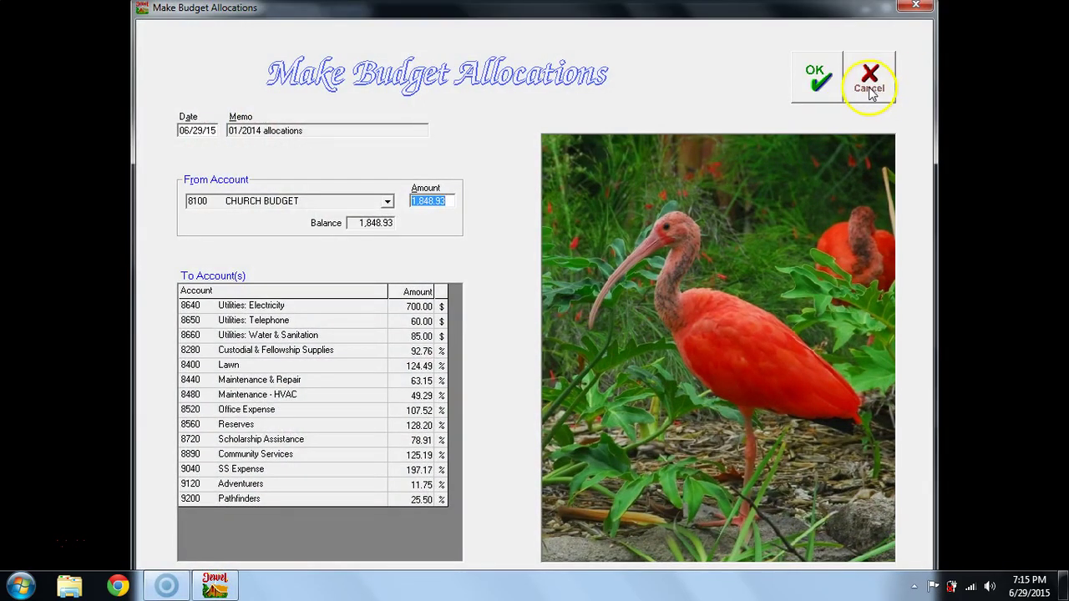